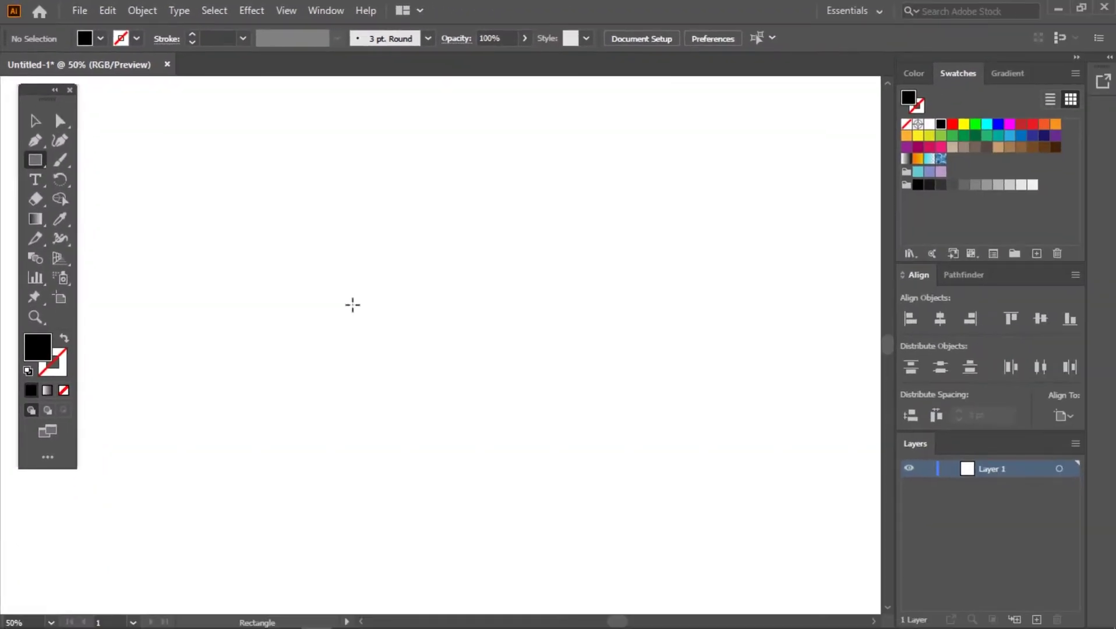
Draw a square and fill it blue from the Swatches panel
{"action": "left_click_drag", "start_coordinate": [324, 276], "coordinate": [401, 349]}
{"action": "key", "text": "v"}
{"action": "left_click_drag", "start_coordinate": [341, 298], "coordinate": [301, 375]}
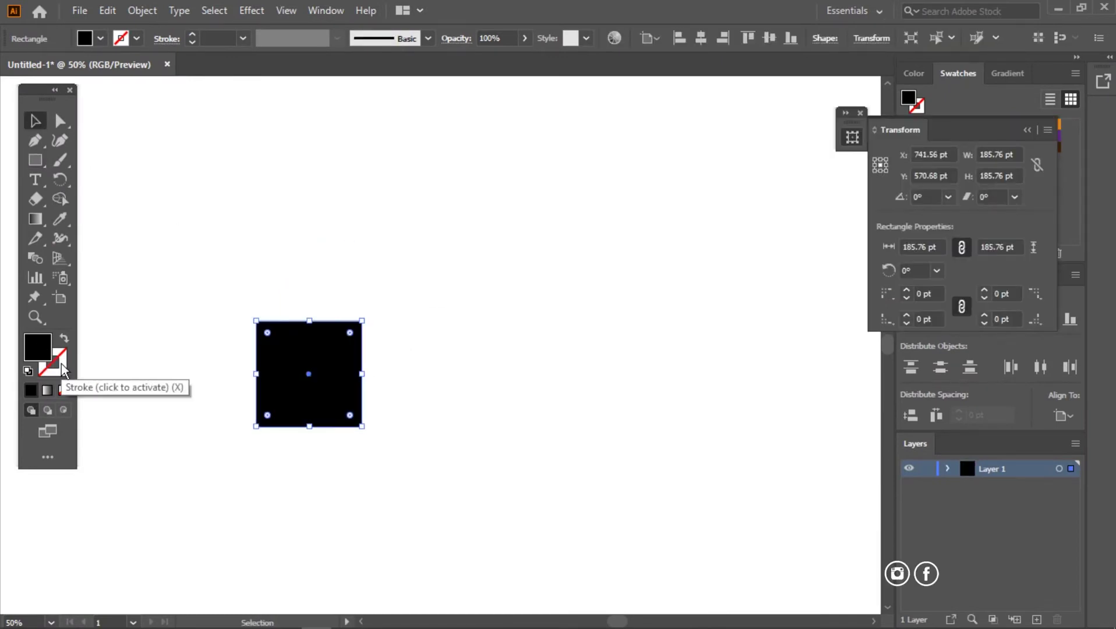
{"action": "left_click_drag", "start_coordinate": [992, 130], "coordinate": [786, 140]}
{"action": "left_click", "coordinate": [851, 124]}
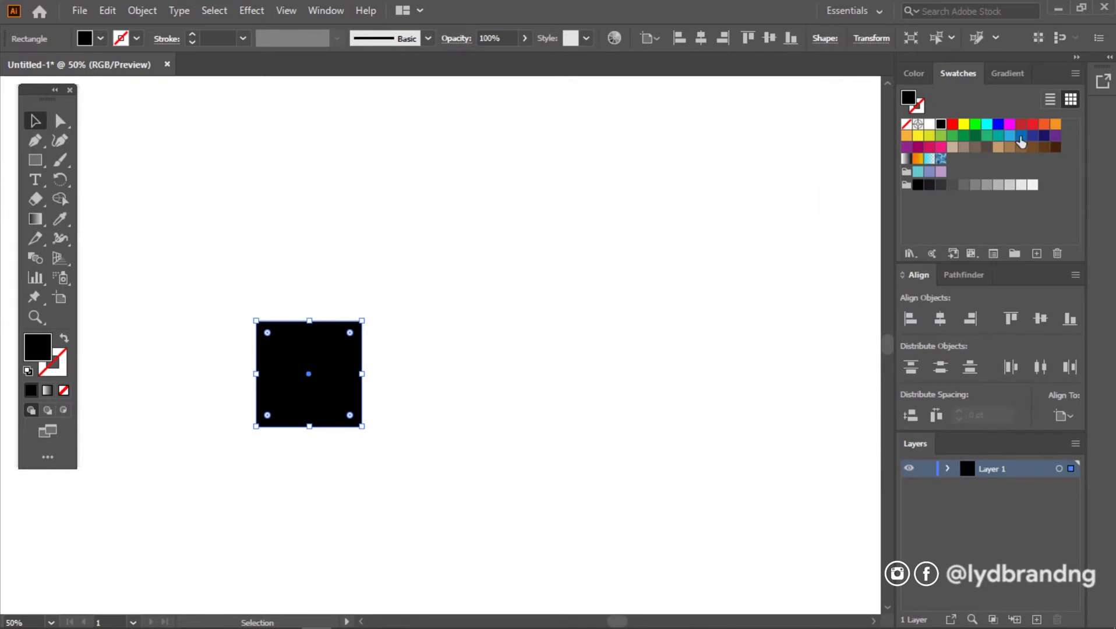
{"action": "left_click", "coordinate": [1019, 137]}
{"action": "left_click", "coordinate": [308, 436]}
Copy the blue square into a 2x2 checkerboard and rotate all four 45° into diamonds
{"action": "left_click_drag", "start_coordinate": [345, 388], "coordinate": [450, 278]}
{"action": "left_click", "coordinate": [351, 358], "text": "shift"}
{"action": "mouse_move", "coordinate": [351, 358]}
{"action": "left_mouse_down"}
{"action": "mouse_move", "coordinate": [422, 460]}
{"action": "mouse_move", "coordinate": [456, 460]}
{"action": "left_mouse_up"}
{"action": "left_click_drag", "start_coordinate": [203, 580], "coordinate": [605, 208]}
{"action": "left_click_drag", "start_coordinate": [579, 552], "coordinate": [606, 413]}
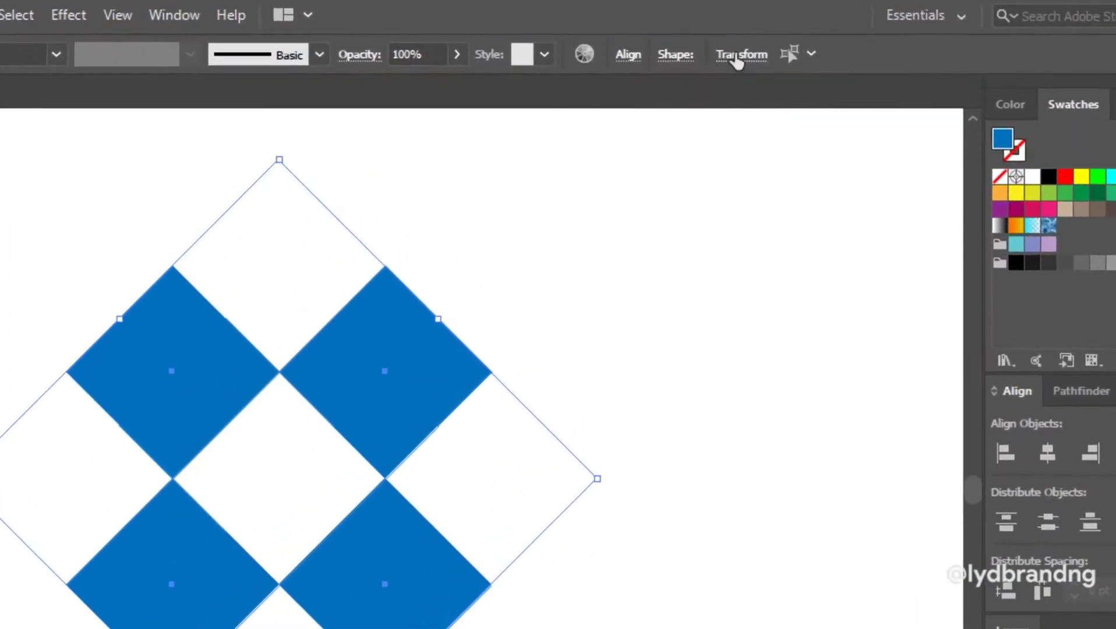
Flatten the diamonds to 300 pt wide, reset the bounding box and scale the group up
{"action": "left_click", "coordinate": [724, 38]}
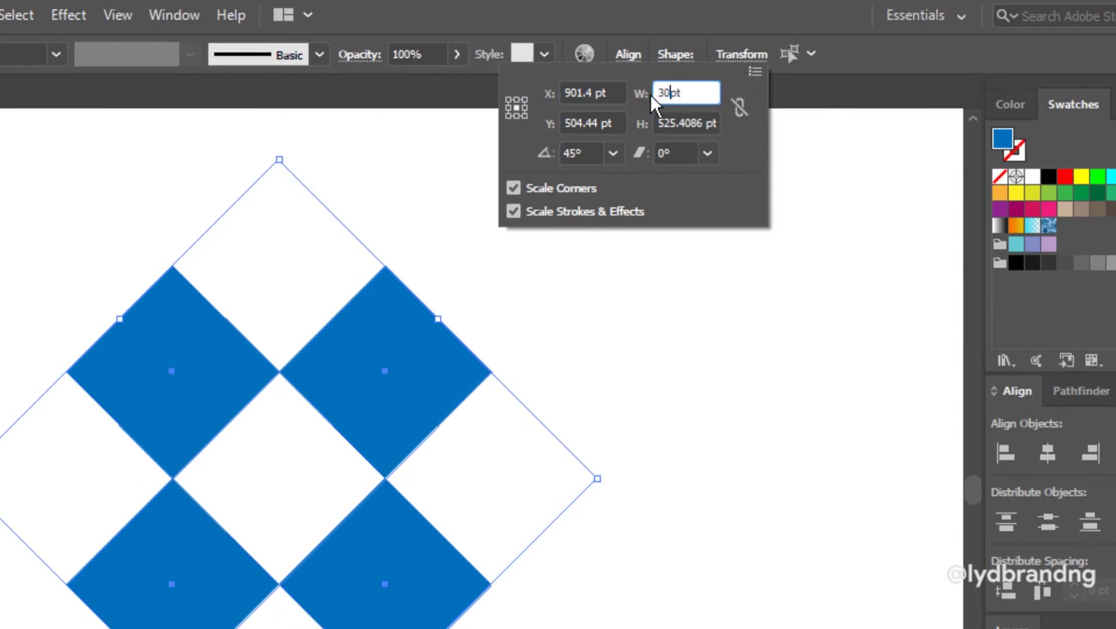
{"action": "key", "text": "Tab"}
{"action": "key", "text": "Return"}
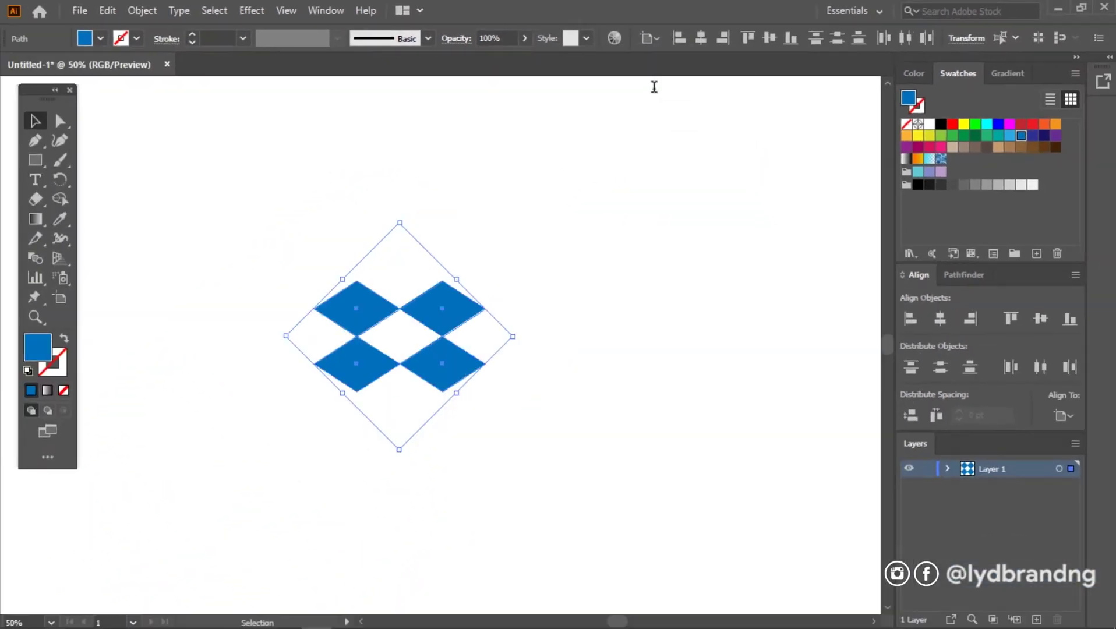
{"action": "right_click", "coordinate": [498, 357]}
{"action": "mouse_move", "coordinate": [545, 244]}
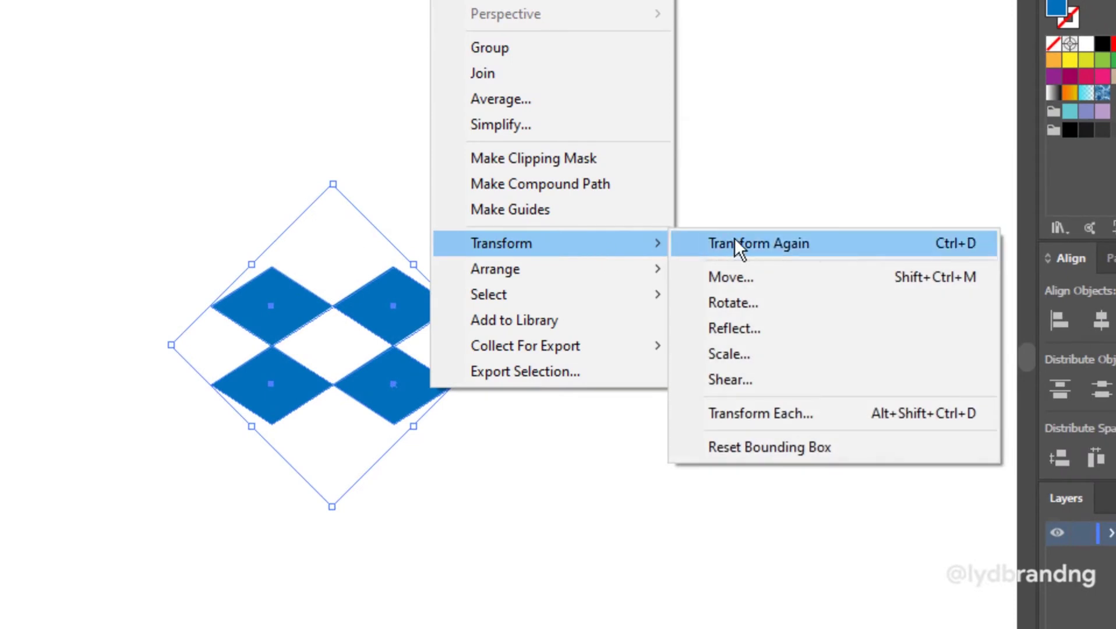
{"action": "left_click", "coordinate": [774, 448]}
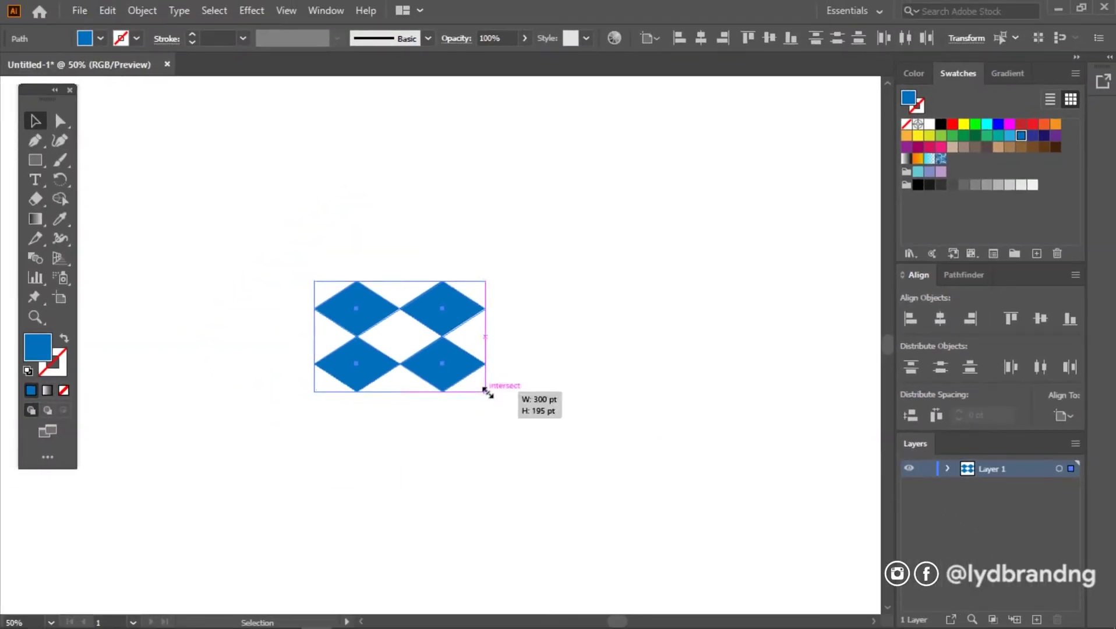
{"action": "left_click_drag", "start_coordinate": [487, 392], "coordinate": [535, 456]}
{"action": "left_click", "coordinate": [528, 335]}
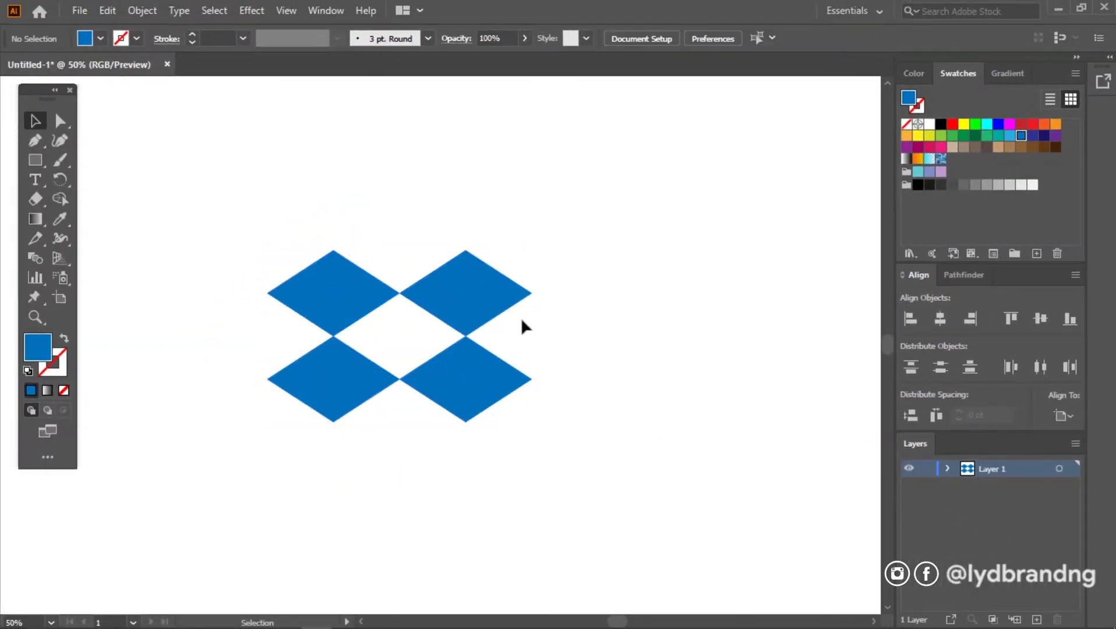
Copy a fifth diamond to the bottom centre, group all five and move the mark left
{"action": "mouse_move", "coordinate": [498, 300]}
{"action": "left_mouse_down"}
{"action": "mouse_move", "coordinate": [453, 440]}
{"action": "mouse_move", "coordinate": [435, 443]}
{"action": "left_mouse_up"}
{"action": "left_click", "coordinate": [414, 534]}
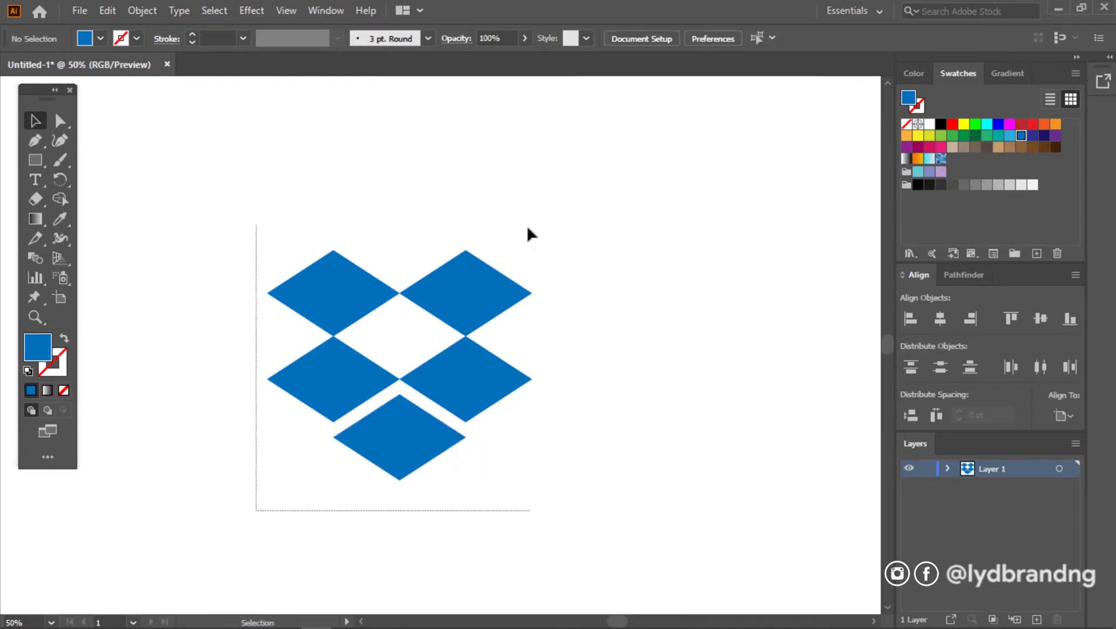
{"action": "left_click_drag", "start_coordinate": [526, 239], "coordinate": [541, 218]}
{"action": "right_click", "coordinate": [492, 378]}
{"action": "left_click", "coordinate": [560, 149]}
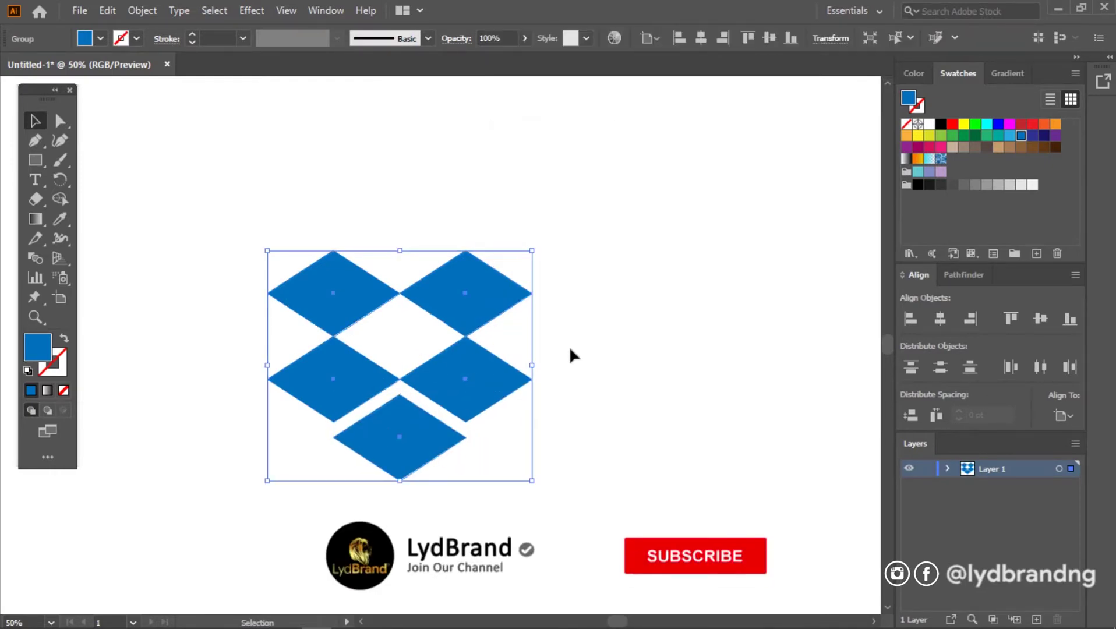
{"action": "left_click_drag", "start_coordinate": [495, 390], "coordinate": [308, 394]}
Type the wordmark 'Dropbox' in Open Sans Bold and enlarge it
{"action": "left_click", "coordinate": [451, 423]}
{"action": "key", "text": "t"}
{"action": "left_click", "coordinate": [438, 369]}
{"action": "type", "text": "D"}
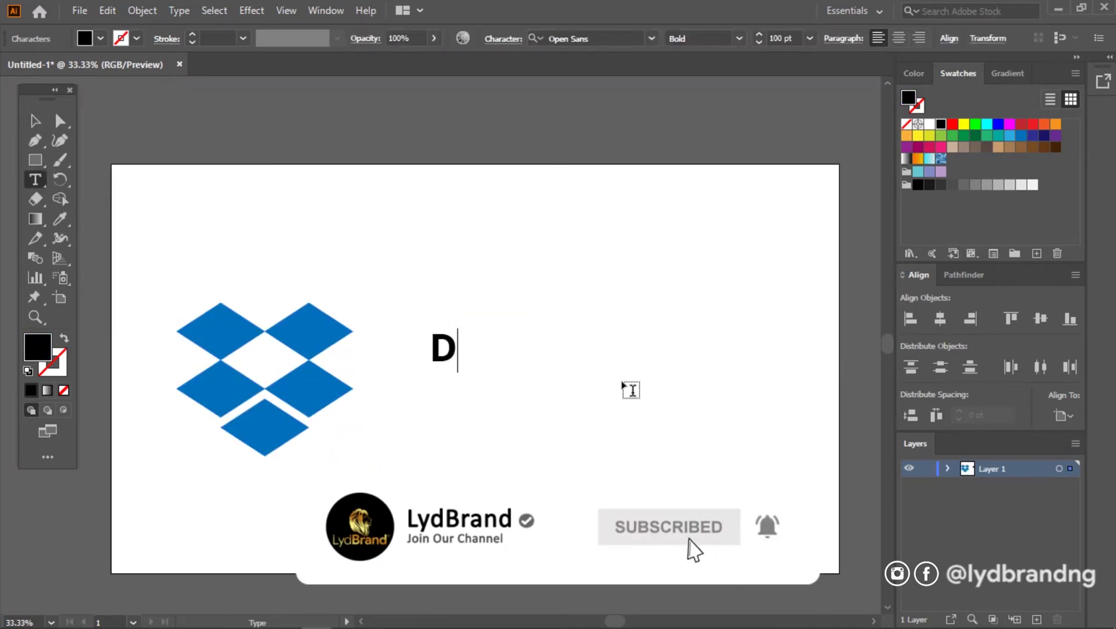
{"action": "type", "text": "ropbox"}
{"action": "key", "text": "ctrl+a"}
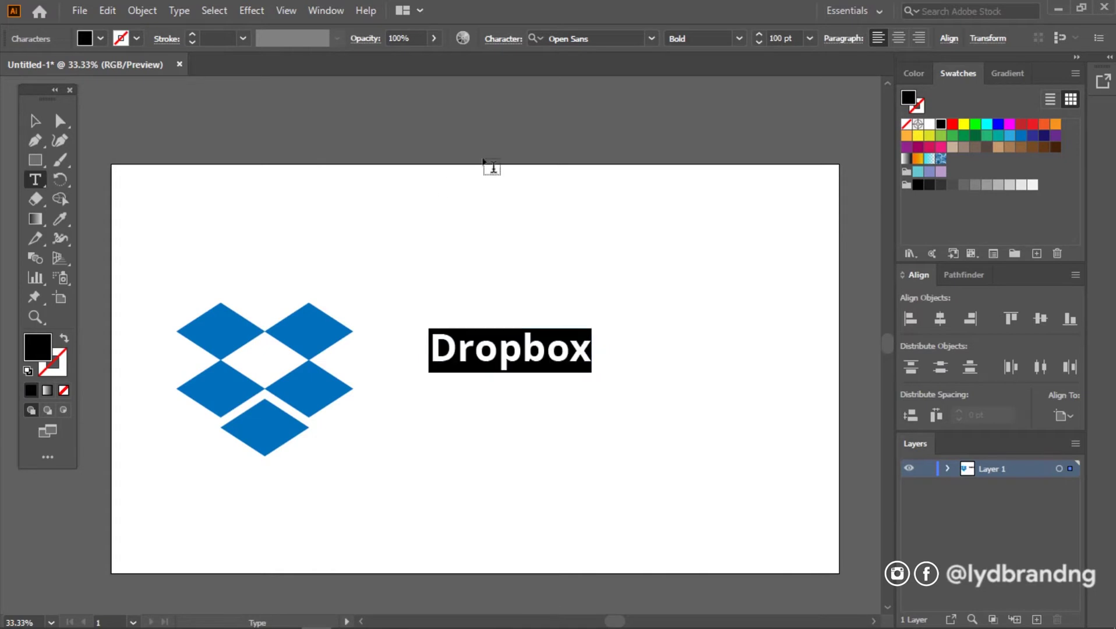
{"action": "left_click", "coordinate": [651, 38]}
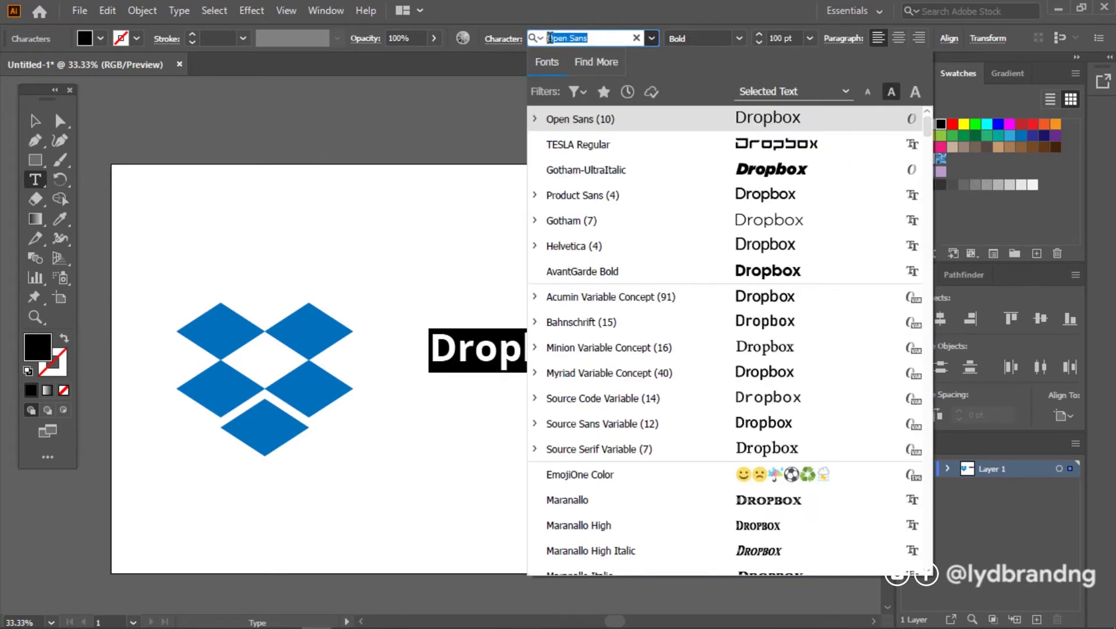
{"action": "left_click", "coordinate": [651, 38]}
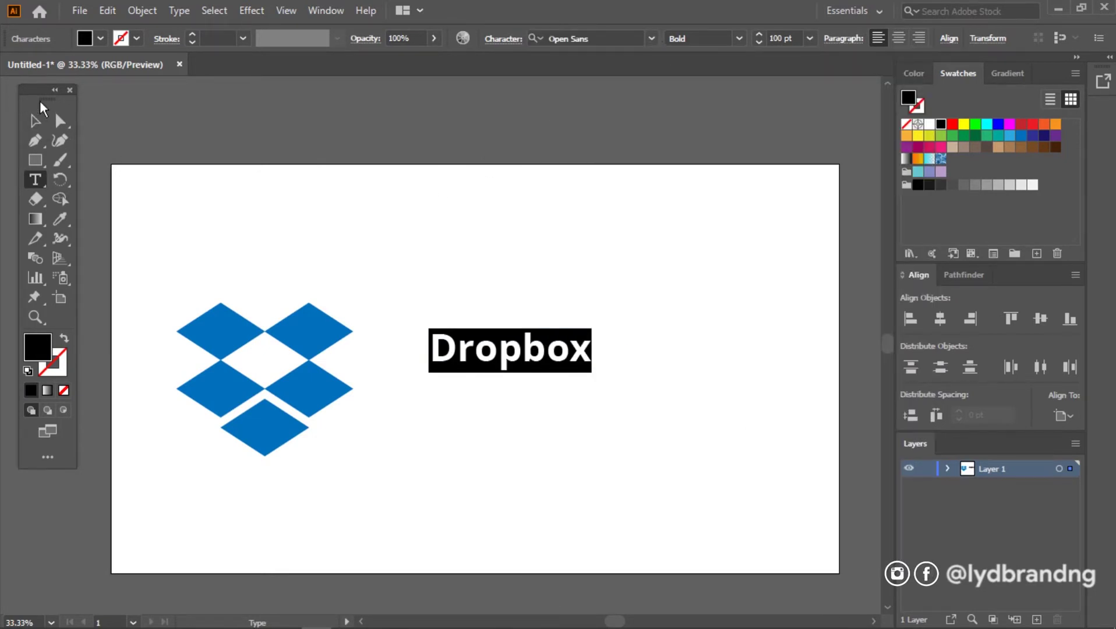
{"action": "scroll", "coordinate": [796, 38], "scroll_direction": "up", "scroll_amount": 13}
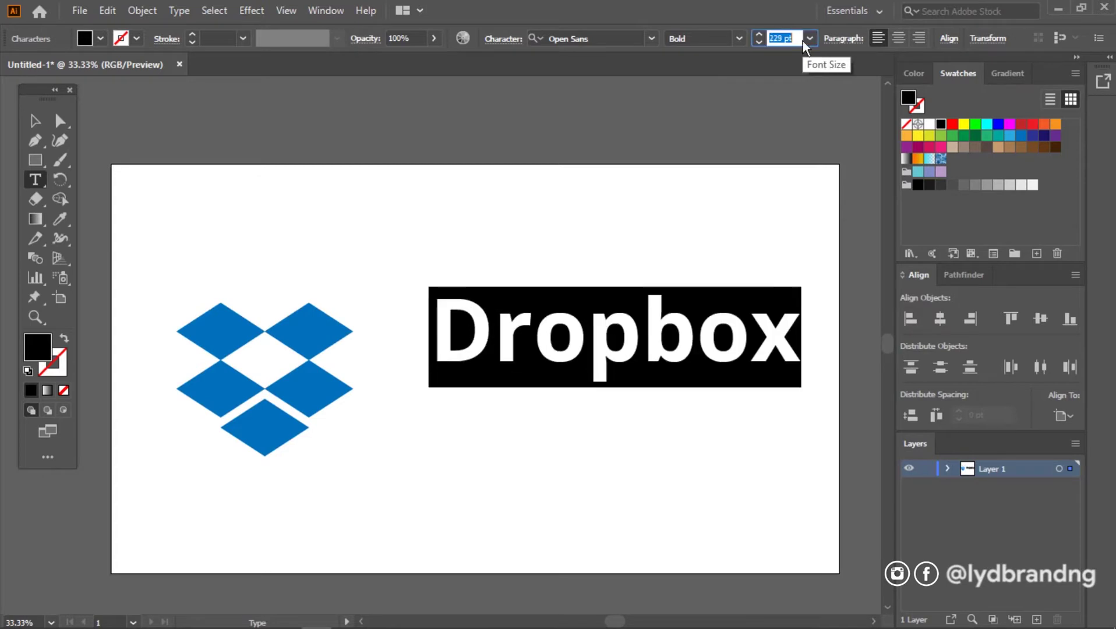
{"action": "left_click", "coordinate": [34, 122]}
Place the wordmark beside the diamonds and vertically centre it with them
{"action": "mouse_move", "coordinate": [603, 349]}
{"action": "left_mouse_down"}
{"action": "mouse_move", "coordinate": [591, 391]}
{"action": "mouse_move", "coordinate": [573, 393]}
{"action": "left_mouse_up"}
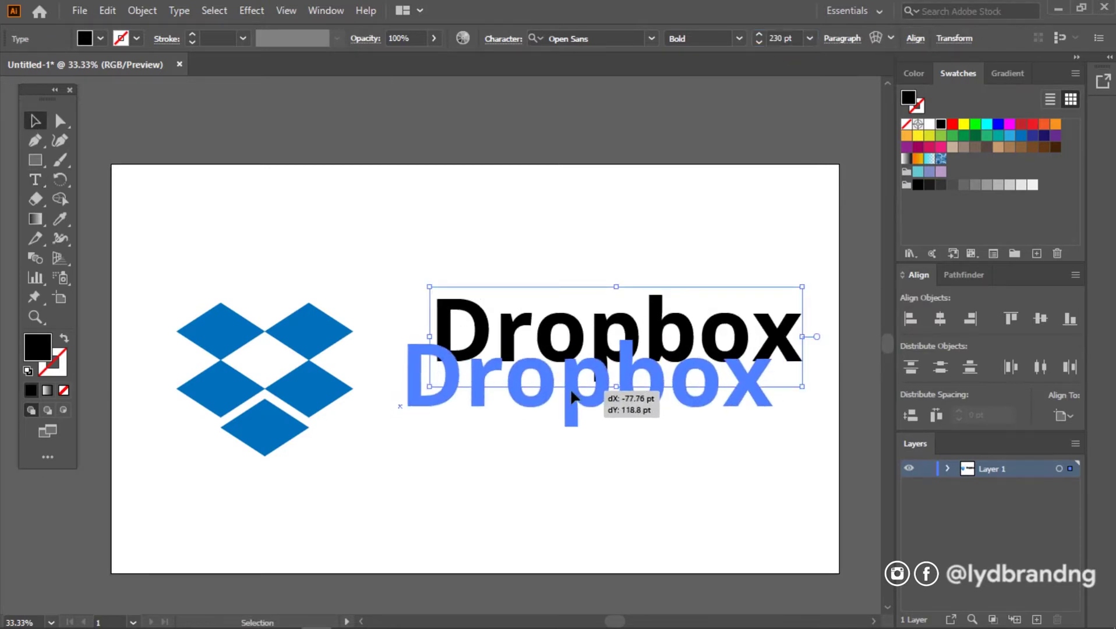
{"action": "mouse_move", "coordinate": [183, 508]}
{"action": "left_mouse_down"}
{"action": "mouse_move", "coordinate": [574, 367]}
{"action": "mouse_move", "coordinate": [624, 360]}
{"action": "left_mouse_up"}
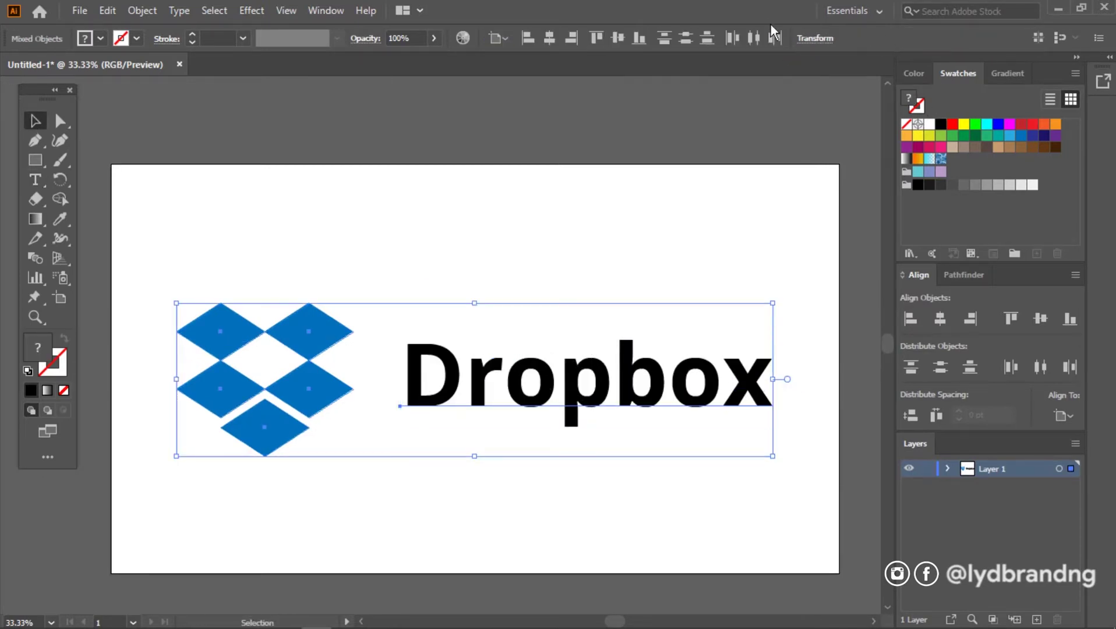
{"action": "left_click", "coordinate": [1040, 319]}
{"action": "left_click", "coordinate": [574, 532]}
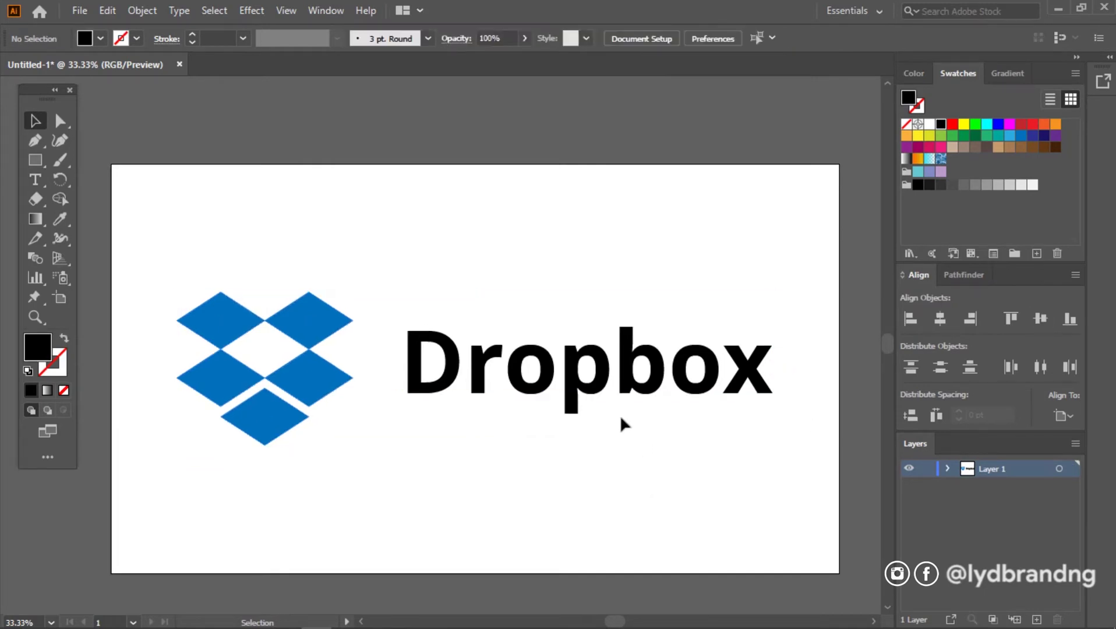
Nudge the wordmark closer, group it with the diamonds, centre horizontally and shrink slightly
{"action": "left_click_drag", "start_coordinate": [602, 391], "coordinate": [588, 390]}
{"action": "left_click", "coordinate": [361, 411]}
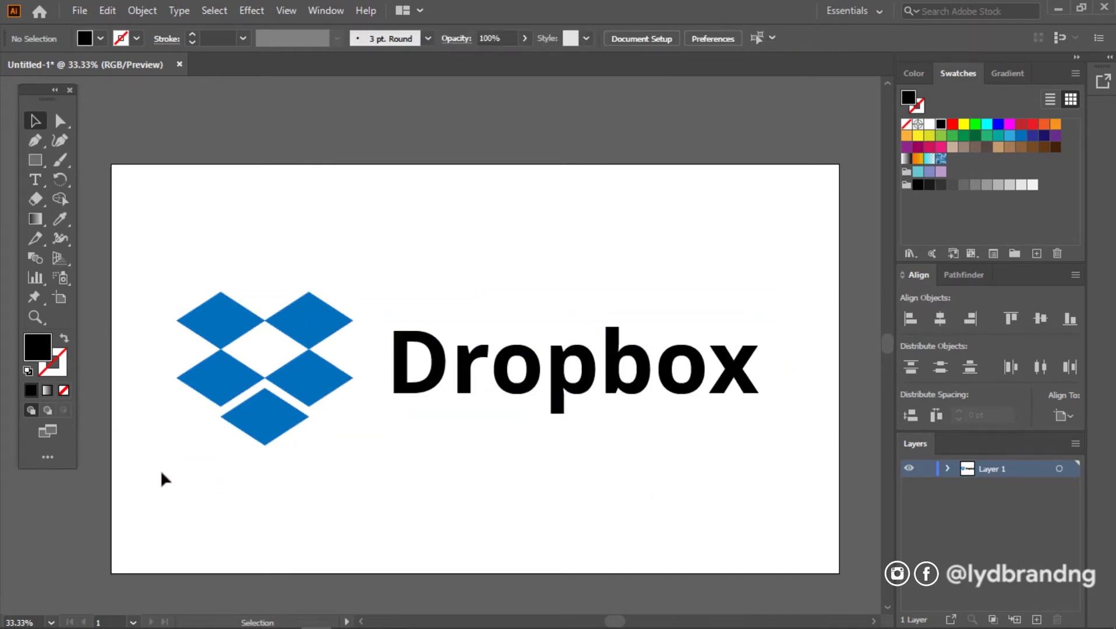
{"action": "left_click_drag", "start_coordinate": [163, 477], "coordinate": [708, 275]}
{"action": "right_click", "coordinate": [622, 348]}
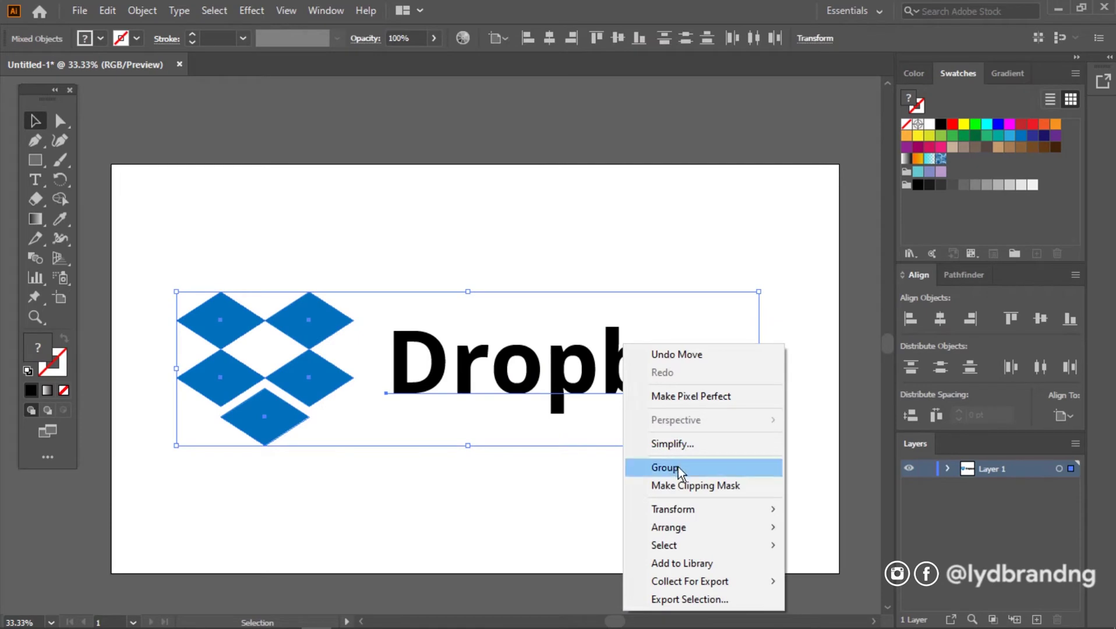
{"action": "left_click", "coordinate": [675, 466]}
{"action": "left_click", "coordinate": [941, 319]}
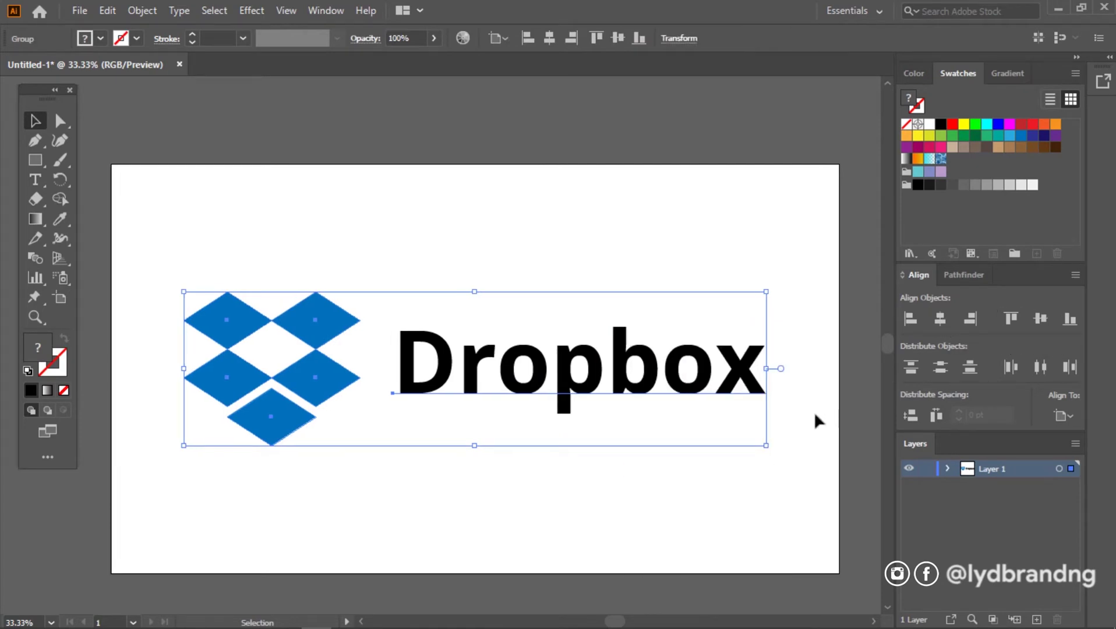
{"action": "left_click_drag", "start_coordinate": [765, 445], "coordinate": [765, 443]}
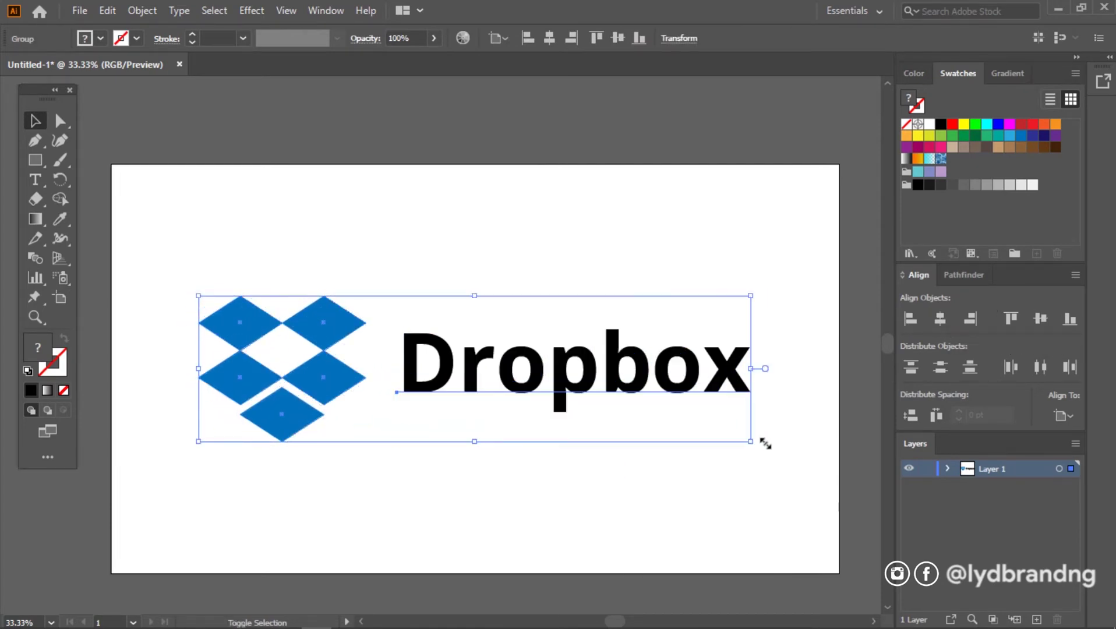
{"action": "left_click", "coordinate": [256, 303]}
Export the logo as JPEG 'Dropbox Logo' into Documents > LOGO > Dropbox Logo
{"action": "left_click", "coordinate": [79, 11]}
{"action": "mouse_move", "coordinate": [183, 299]}
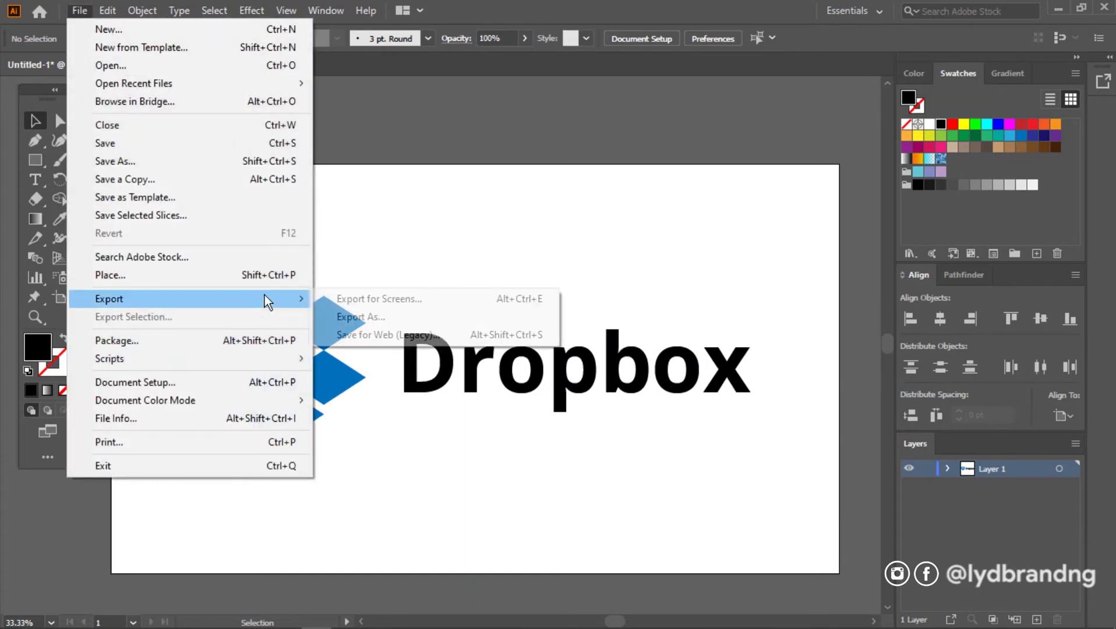
{"action": "left_click", "coordinate": [407, 314]}
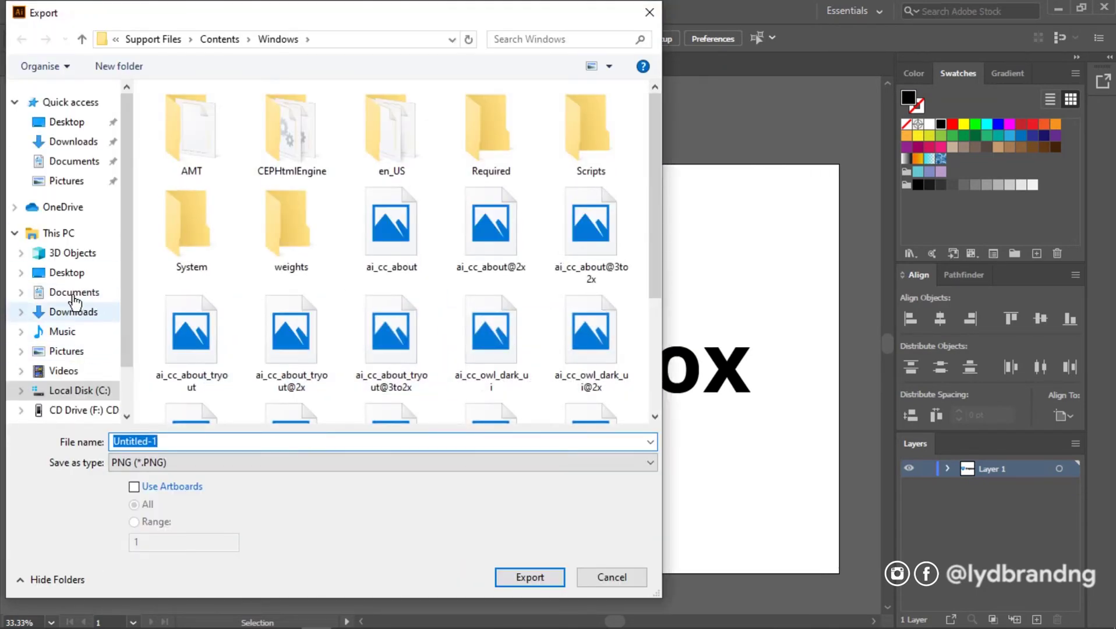
{"action": "left_click", "coordinate": [74, 162]}
{"action": "double_click", "coordinate": [405, 229]}
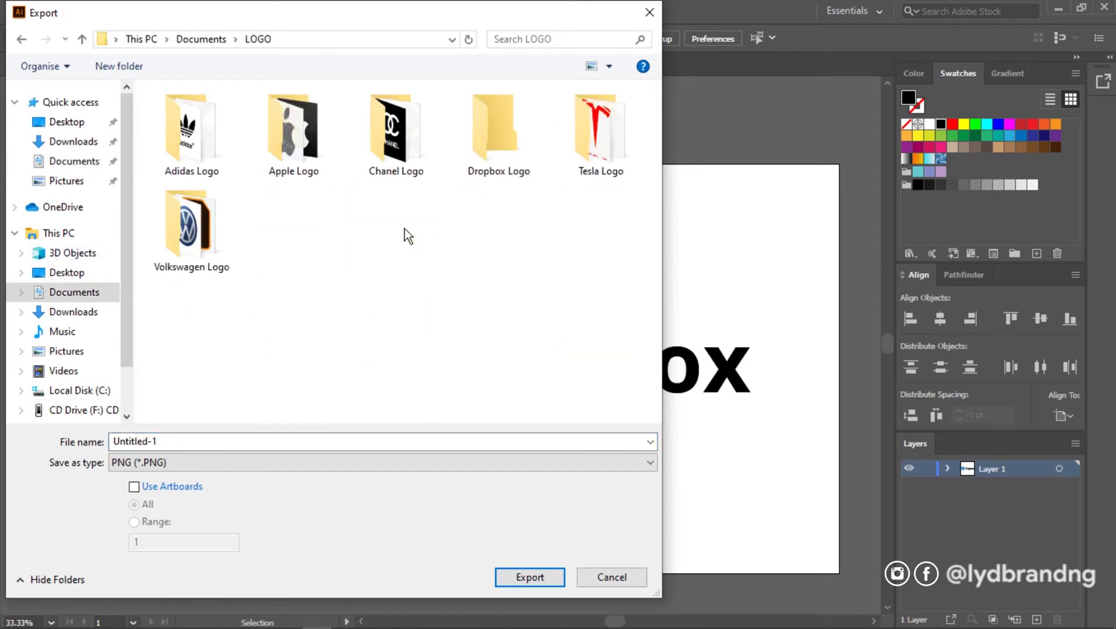
{"action": "double_click", "coordinate": [489, 171]}
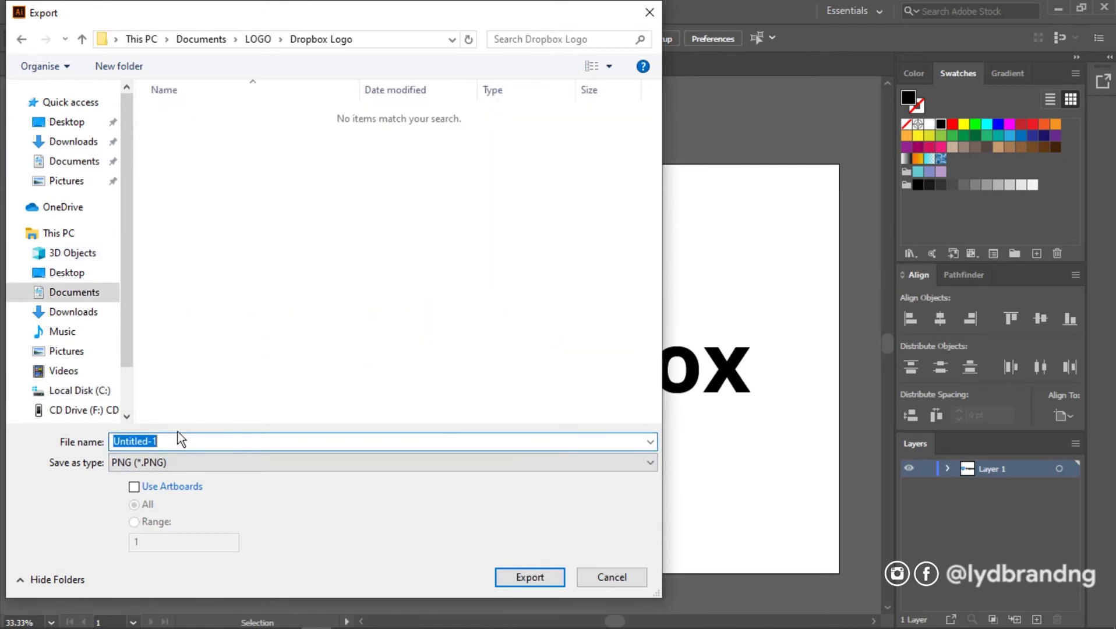
{"action": "type", "text": "Dropbo"}
{"action": "left_click", "coordinate": [171, 457]}
{"action": "left_click", "coordinate": [168, 348]}
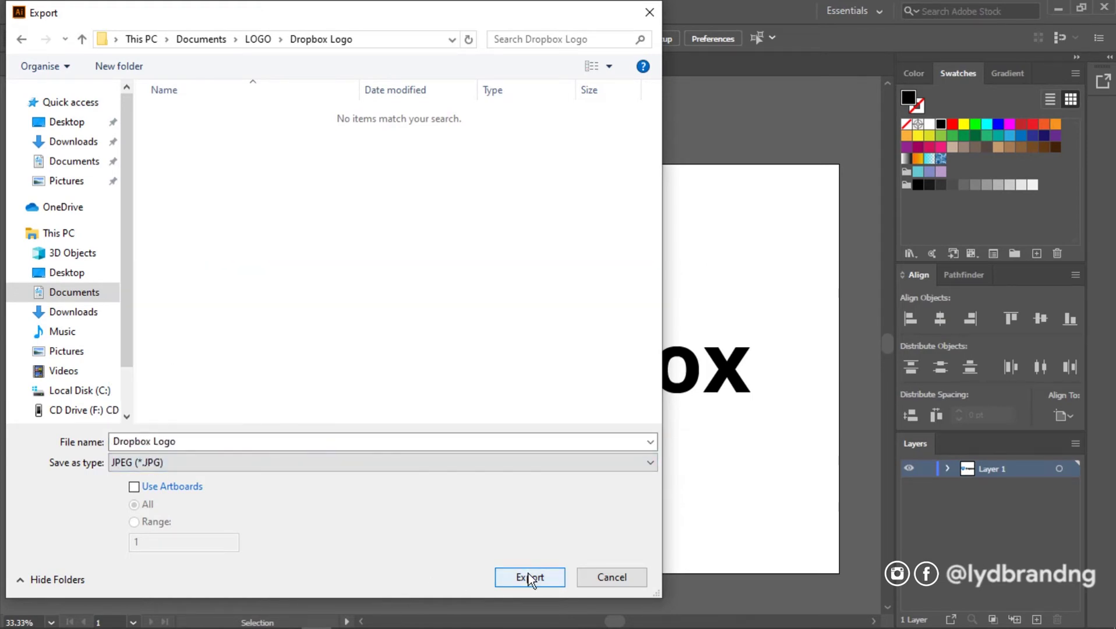
{"action": "left_click", "coordinate": [529, 577]}
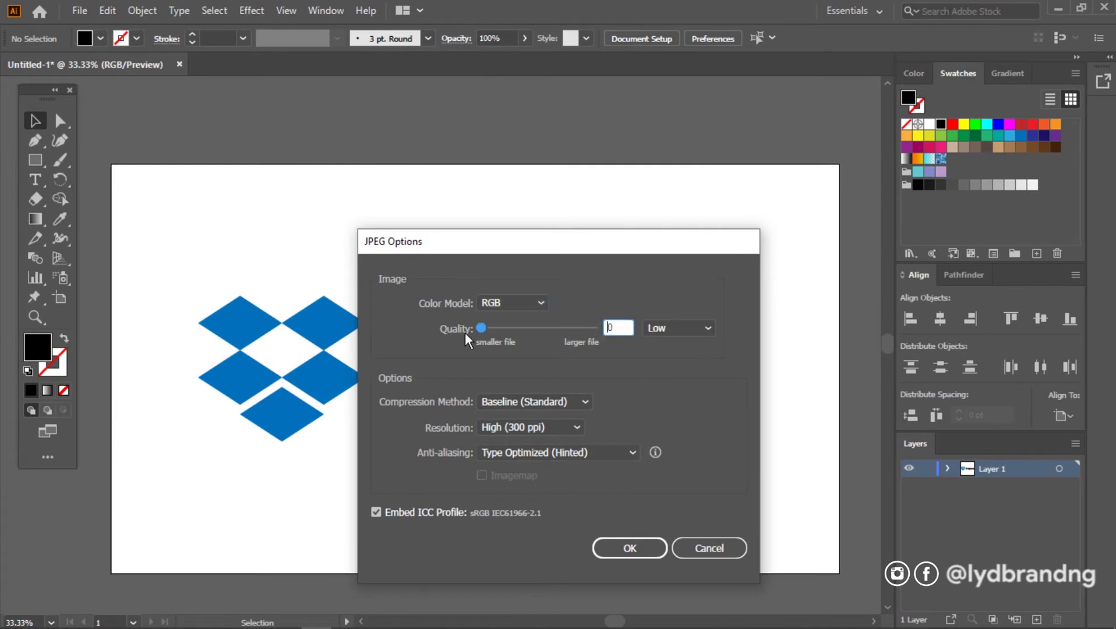
{"action": "left_click", "coordinate": [632, 550]}
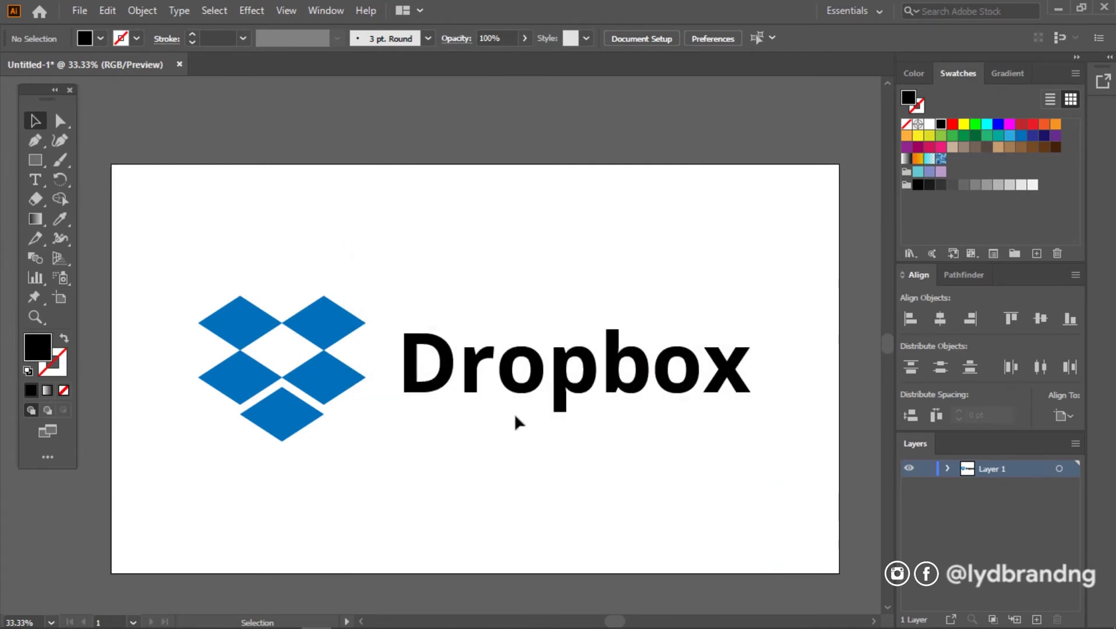
Set the wordmark to 72 pt below the diamonds, then enlarge and centre the icon
{"action": "left_click", "coordinate": [559, 396]}
{"action": "right_click", "coordinate": [536, 372]}
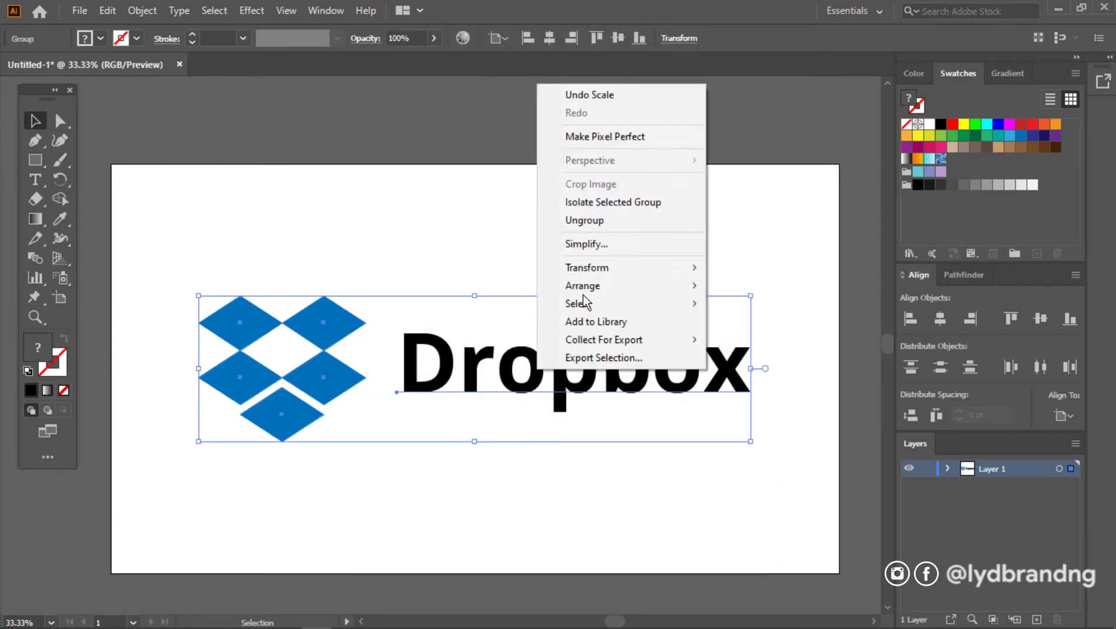
{"action": "left_click", "coordinate": [533, 488]}
{"action": "left_click", "coordinate": [560, 391]}
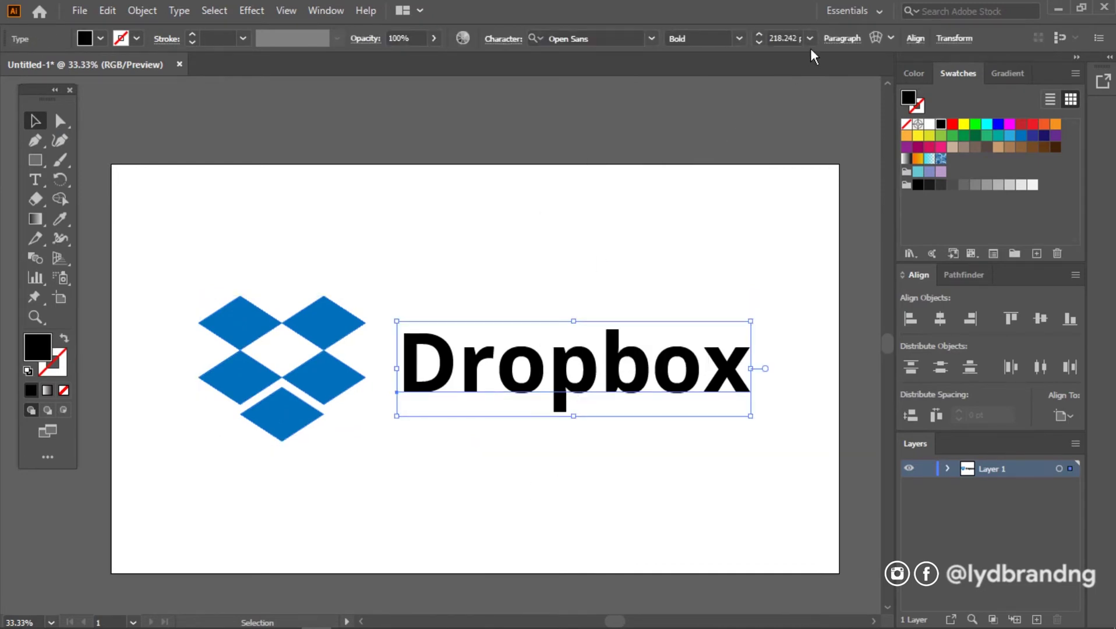
{"action": "left_click", "coordinate": [809, 39]}
{"action": "left_click", "coordinate": [831, 329]}
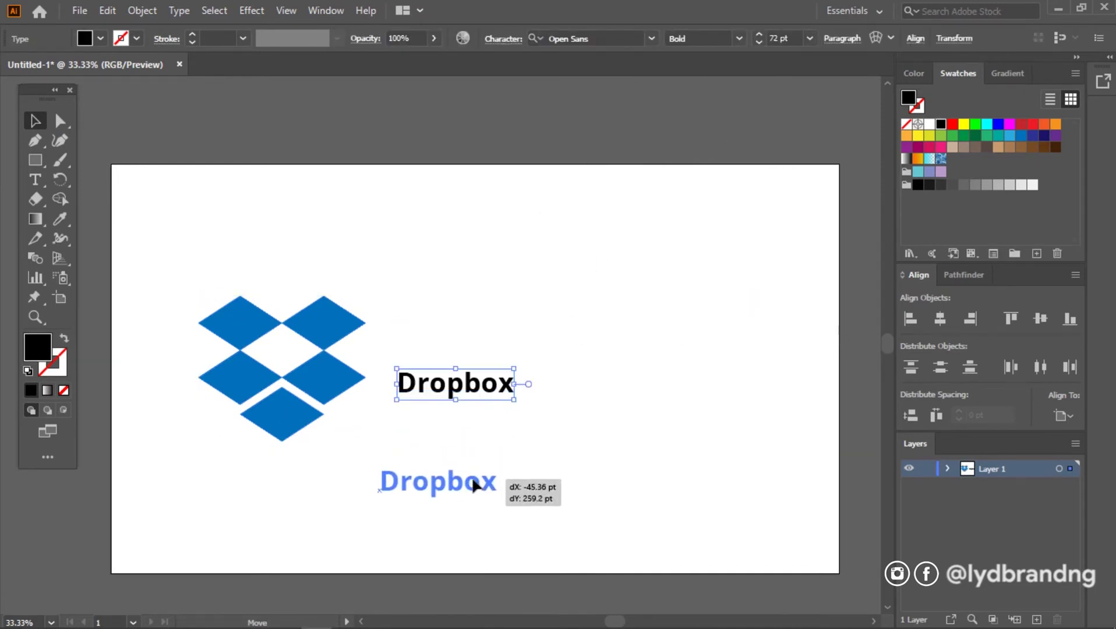
{"action": "left_click_drag", "start_coordinate": [475, 484], "coordinate": [479, 498]}
{"action": "left_click_drag", "start_coordinate": [339, 380], "coordinate": [531, 372]}
{"action": "left_click_drag", "start_coordinate": [560, 289], "coordinate": [580, 268]}
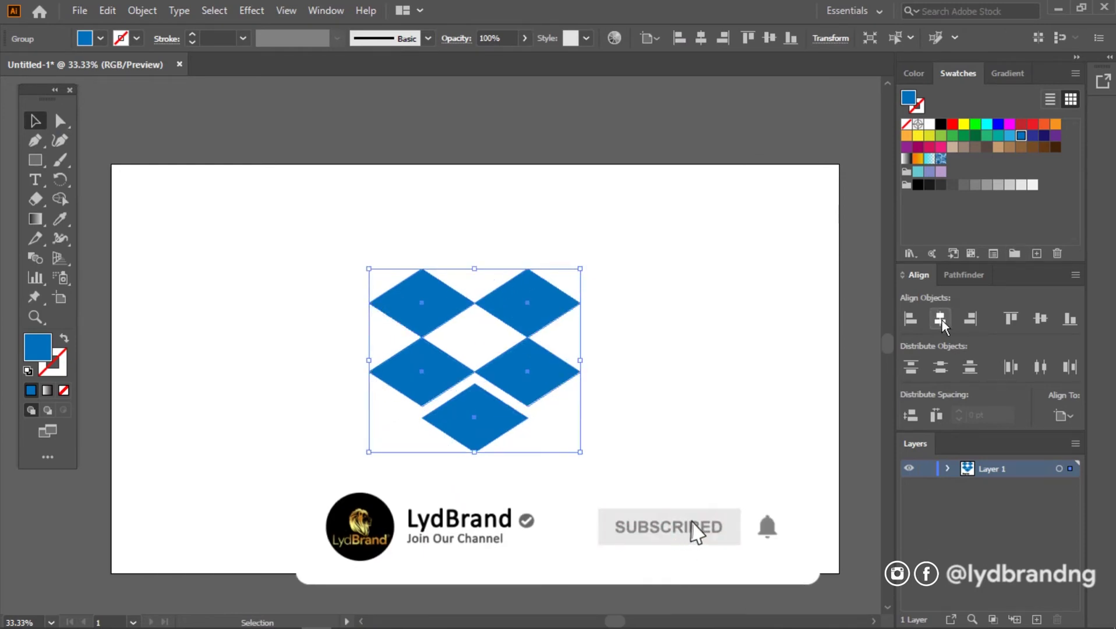
{"action": "left_click", "coordinate": [1040, 319]}
{"action": "key", "text": "ctrl+shift+a"}
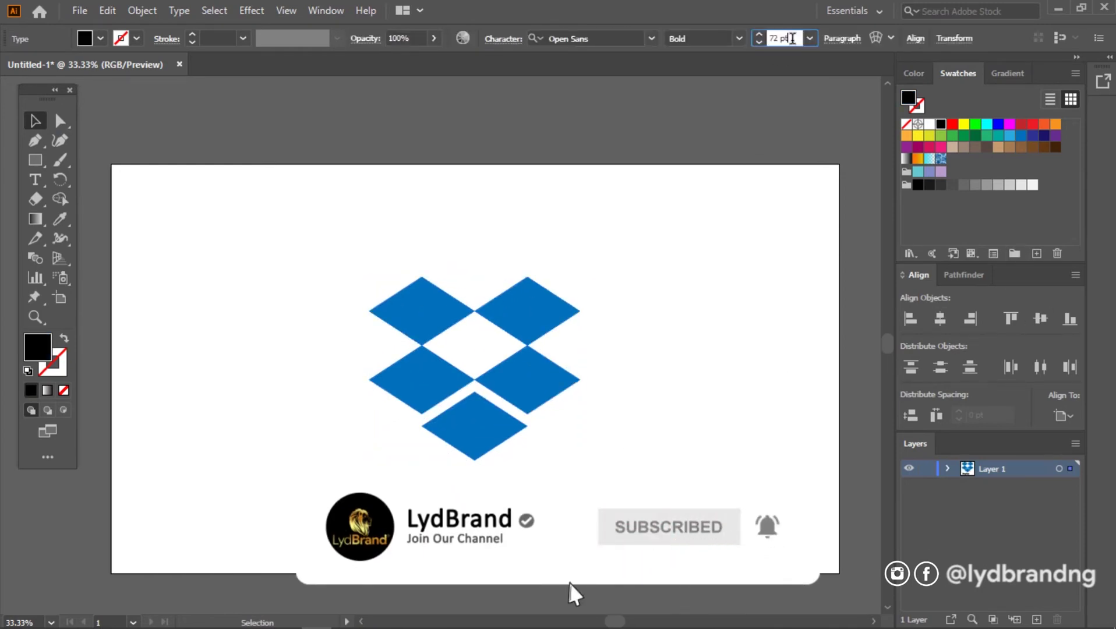
Raise the wordmark to 125 pt under the icon and centre both horizontally
{"action": "type", "text": "123"}
{"action": "key", "text": "Return"}
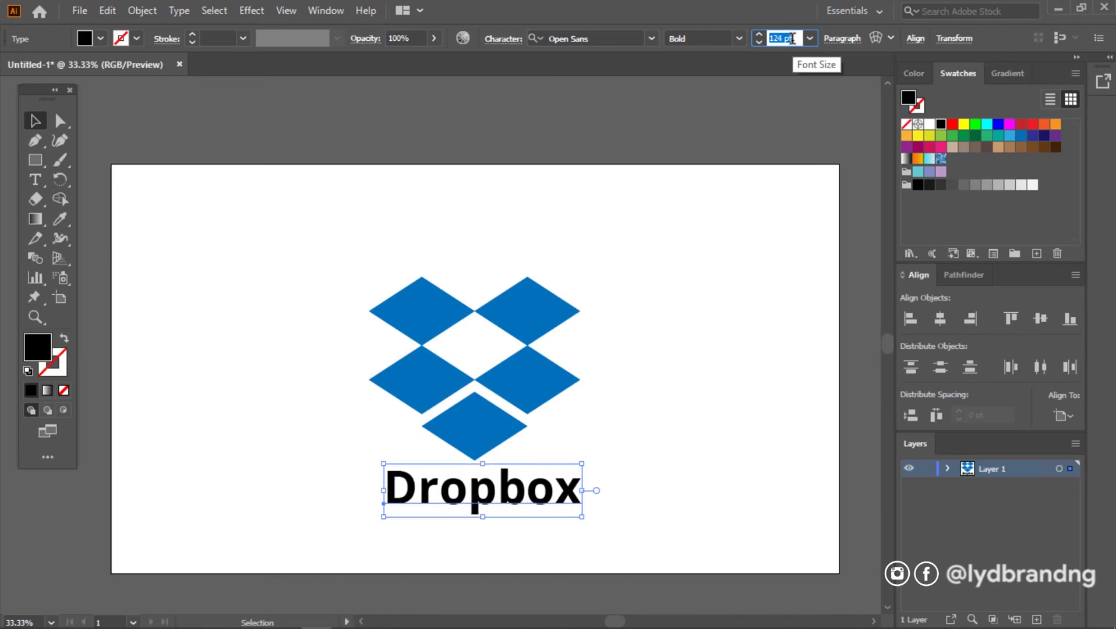
{"action": "key", "text": "Up"}
{"action": "key", "text": "Up"}
{"action": "left_click_drag", "start_coordinate": [574, 494], "coordinate": [620, 520]}
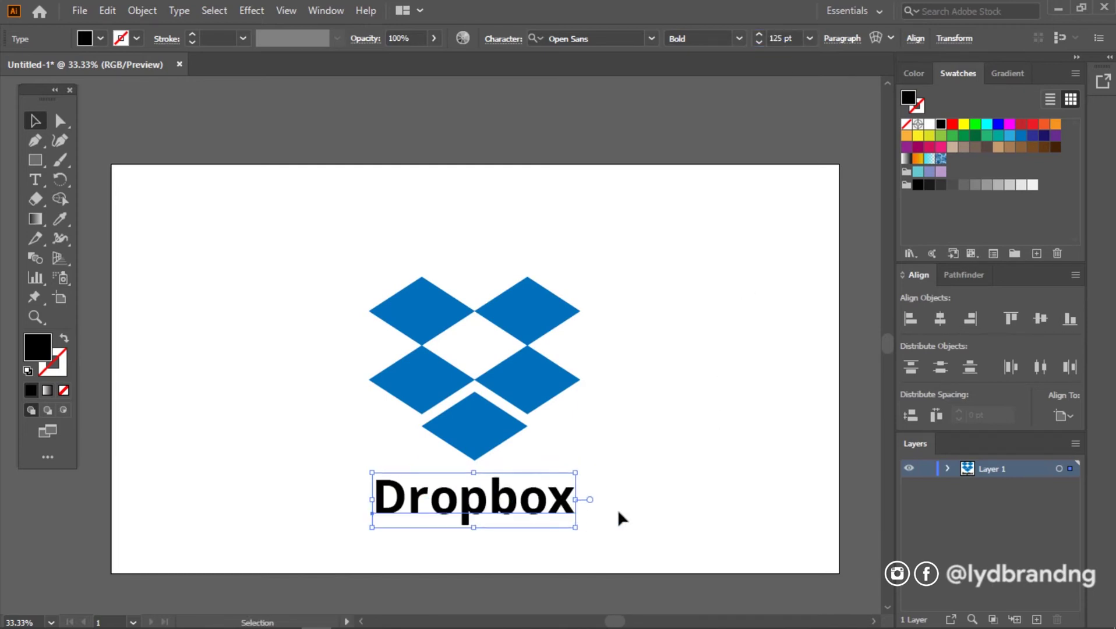
{"action": "key", "text": "ctrl+a"}
{"action": "left_click", "coordinate": [941, 320]}
{"action": "left_click", "coordinate": [688, 440]}
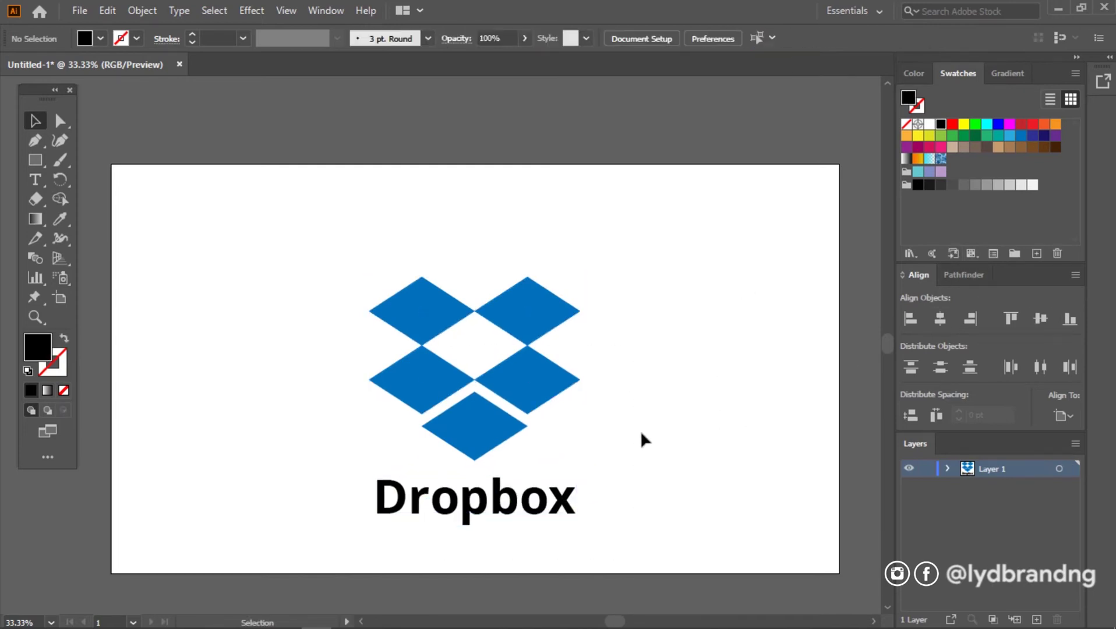
Nudge the diamond icon upward to open space above the wordmark
{"action": "left_click", "coordinate": [556, 509]}
{"action": "left_click", "coordinate": [538, 378]}
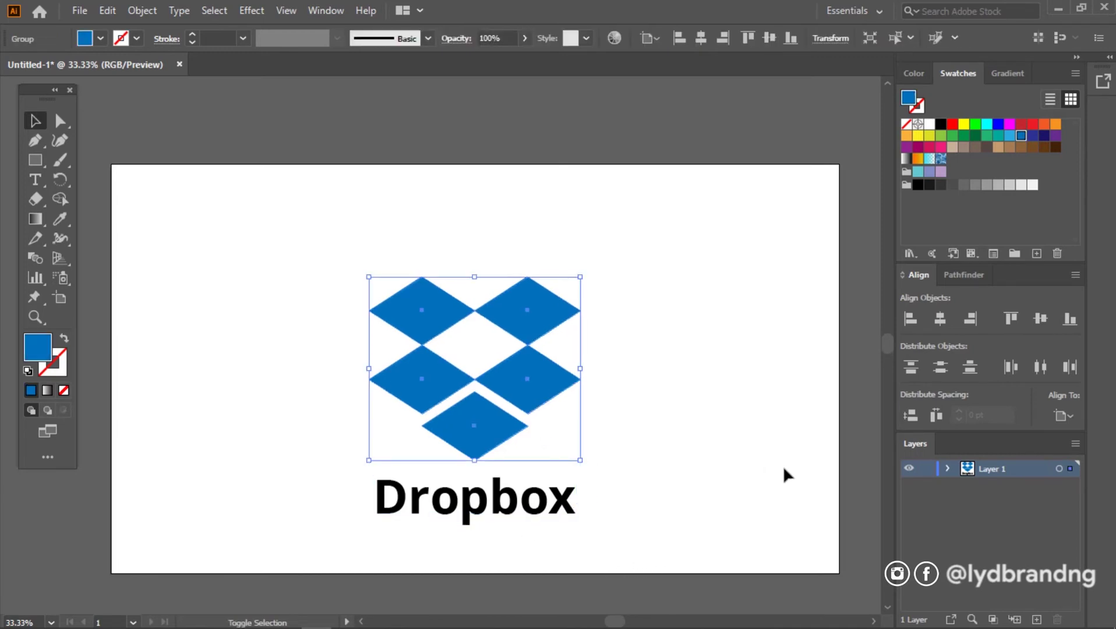
{"action": "key", "text": "shift+Up"}
{"action": "key", "text": "shift+Up"}
{"action": "key", "text": "shift+Up"}
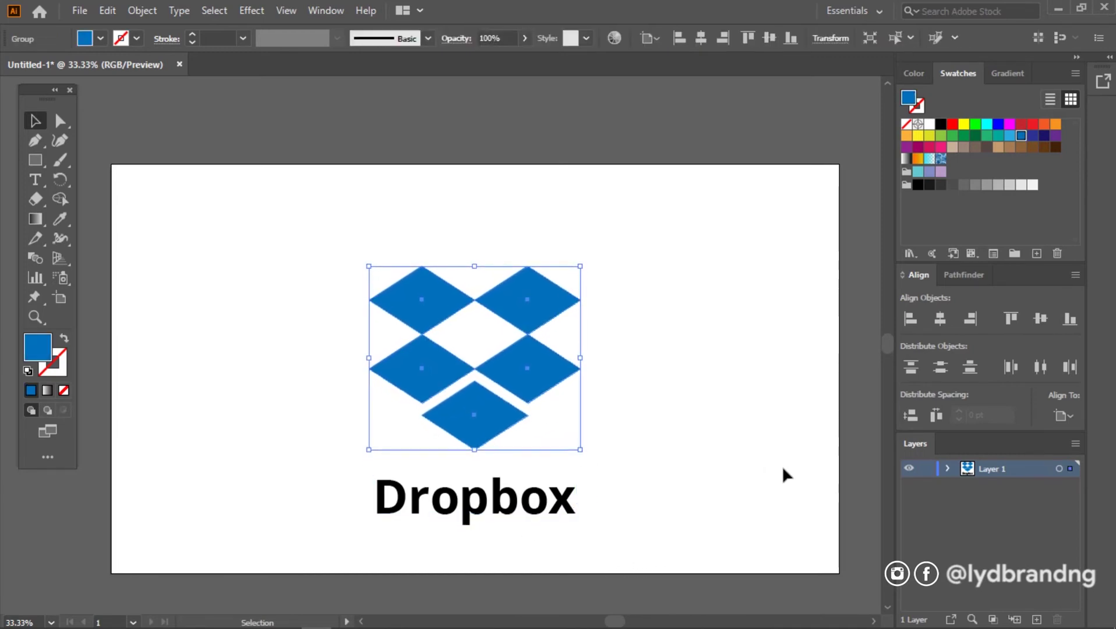
{"action": "left_click", "coordinate": [570, 510]}
{"action": "key", "text": "shift+Up"}
{"action": "key", "text": "shift+Up"}
{"action": "key", "text": "shift+Up"}
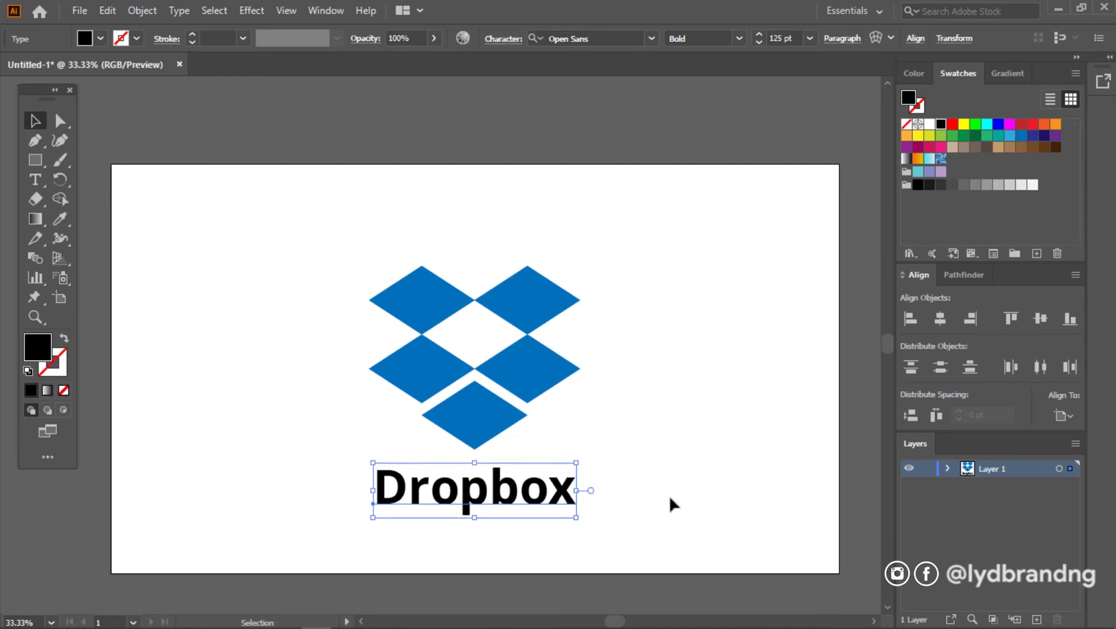
{"action": "left_click", "coordinate": [669, 507]}
Enlarge the diamond icon about its centre and nudge it up once more
{"action": "left_click", "coordinate": [541, 372]}
{"action": "left_click_drag", "start_coordinate": [582, 265], "coordinate": [591, 257]}
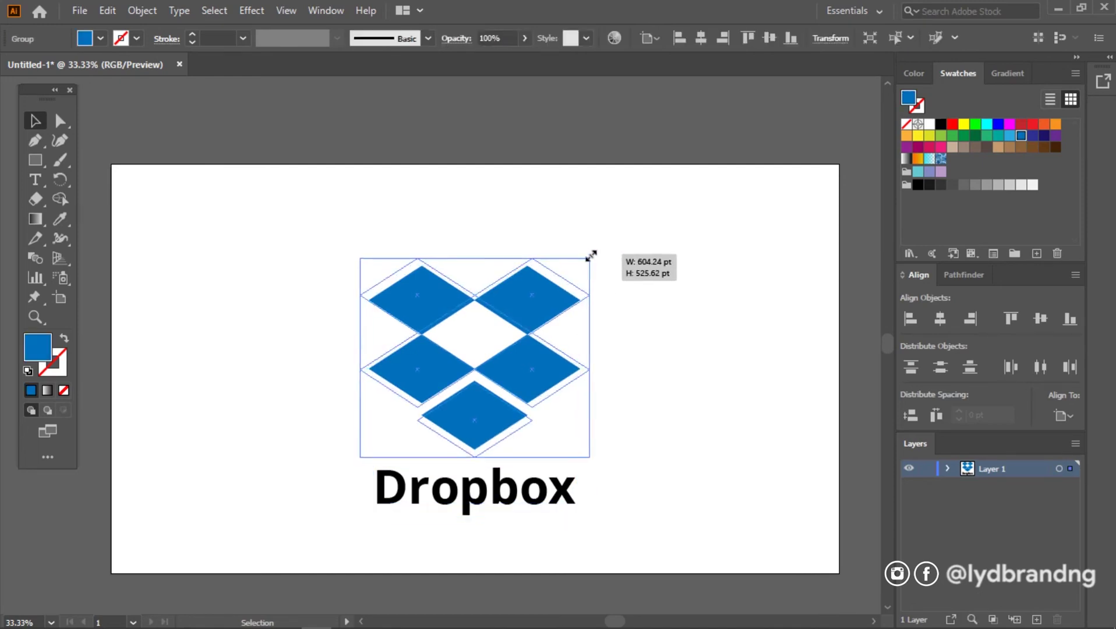
{"action": "left_click", "coordinate": [645, 391]}
{"action": "left_click", "coordinate": [497, 414]}
{"action": "key", "text": "shift+Up"}
{"action": "key", "text": "shift+Up"}
{"action": "key", "text": "shift+Up"}
{"action": "key", "text": "shift+Up"}
{"action": "key", "text": "shift+Up"}
{"action": "key", "text": "shift+Up"}
{"action": "left_click", "coordinate": [642, 448]}
{"action": "left_click", "coordinate": [82, 11]}
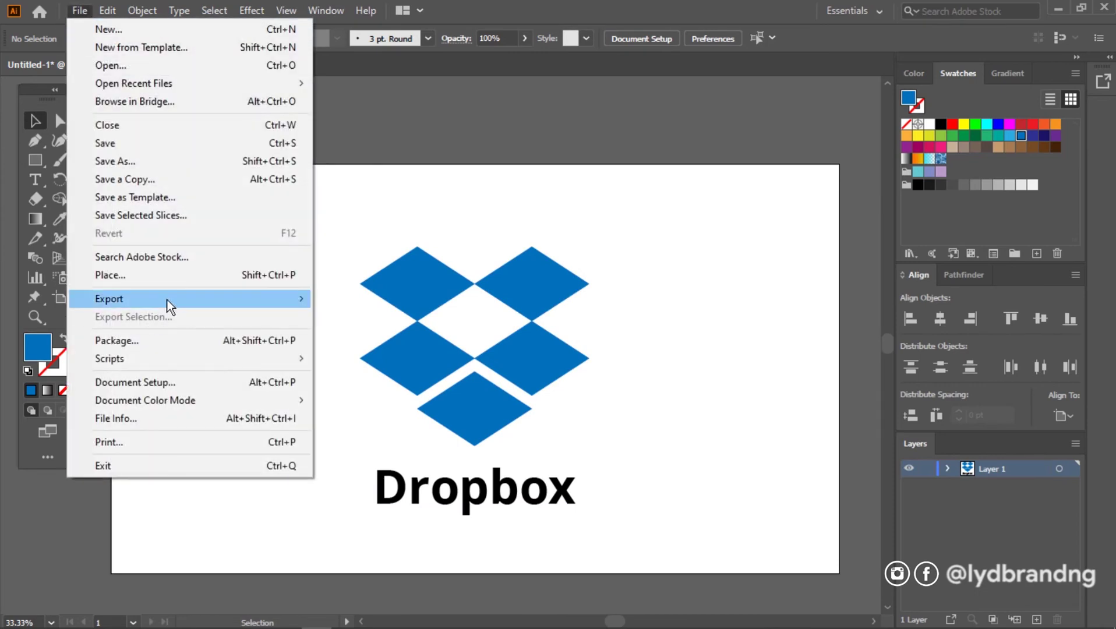
Export the stacked logo as a transparent PNG named 'Dropbox Logo'
{"action": "left_click", "coordinate": [380, 312]}
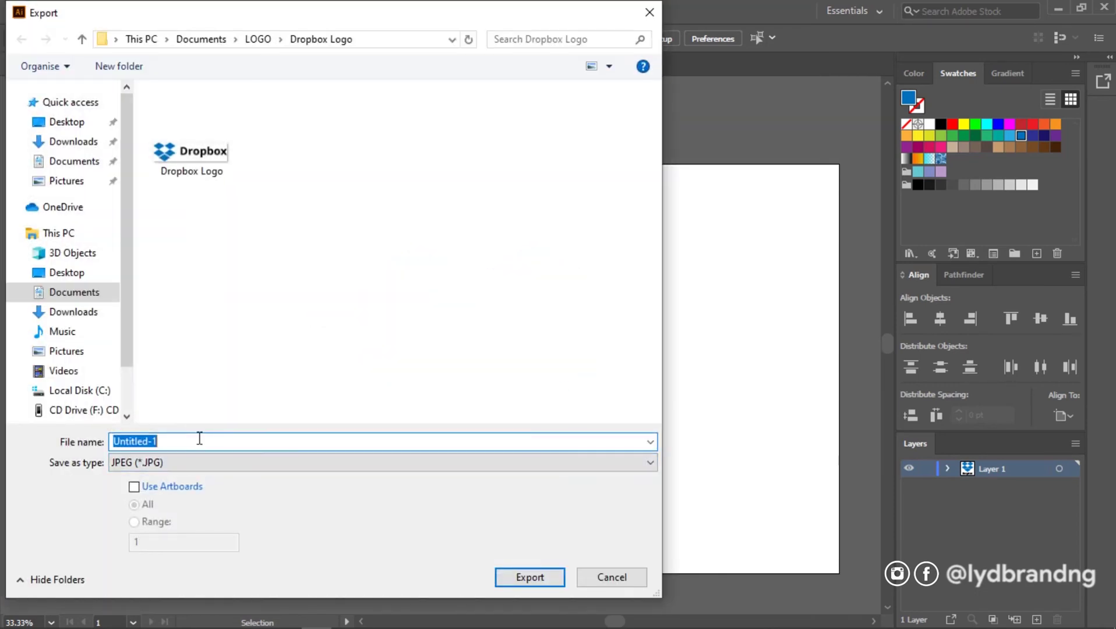
{"action": "left_click", "coordinate": [192, 463]}
{"action": "left_click", "coordinate": [186, 373]}
{"action": "type", "text": "Dropbox Logo"}
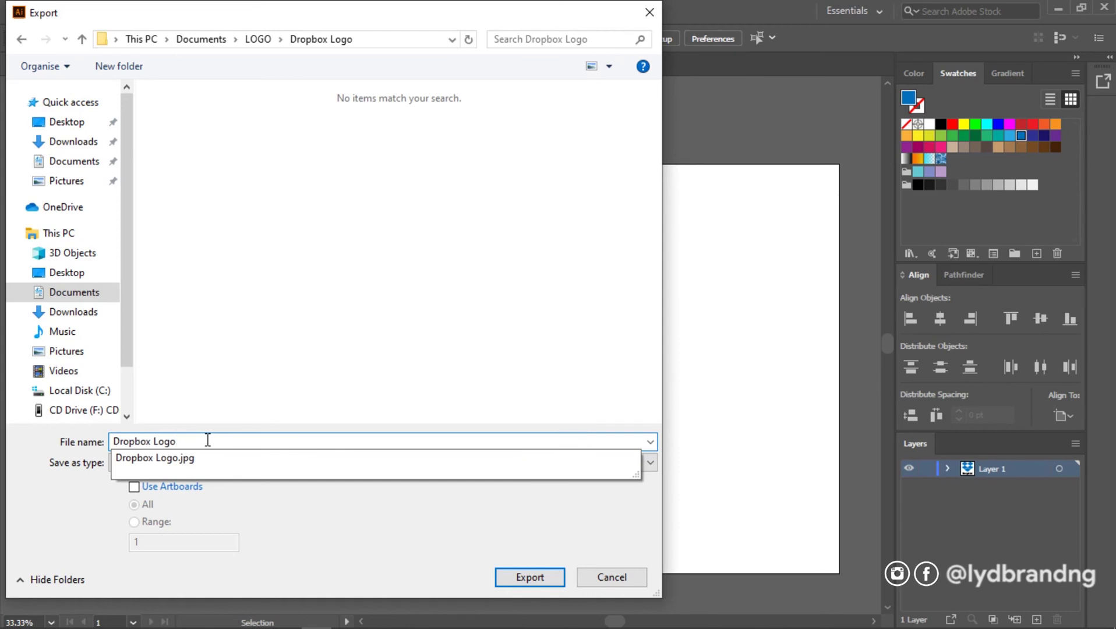
{"action": "left_click", "coordinate": [528, 575]}
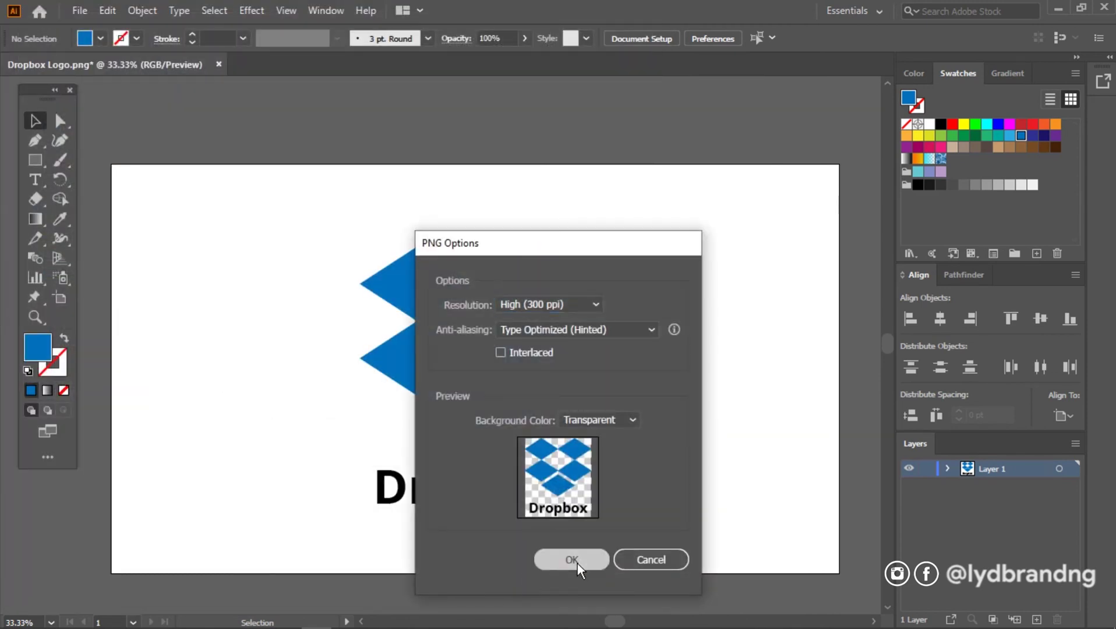
{"action": "left_click", "coordinate": [577, 564]}
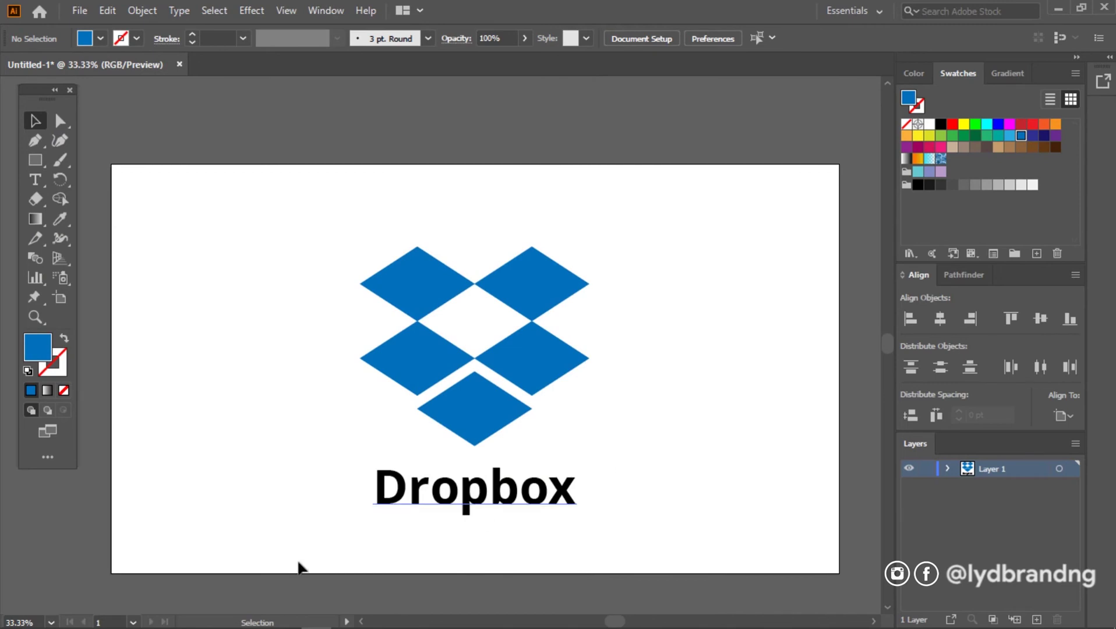
{"action": "left_click", "coordinate": [228, 605]}
Open the Dropbox Logo JPG in Photos and zoom in to inspect it
{"action": "double_click", "coordinate": [456, 224]}
{"action": "left_click", "coordinate": [262, 201]}
{"action": "left_click", "coordinate": [173, 212]}
{"action": "double_click", "coordinate": [174, 218]}
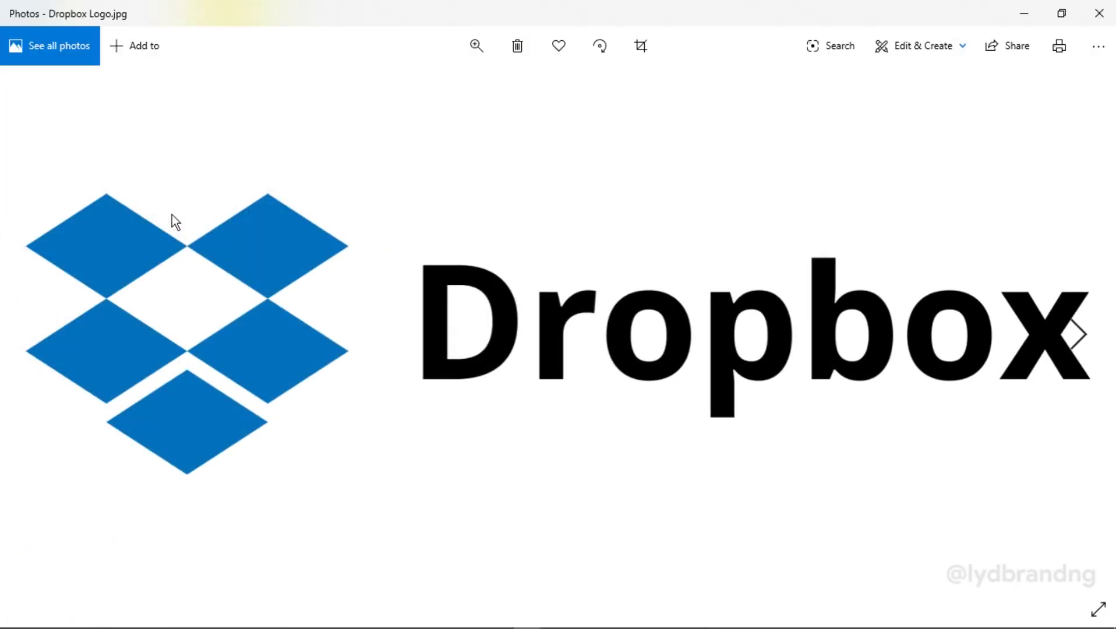
{"action": "scroll", "coordinate": [531, 442], "scroll_direction": "up", "scroll_amount": 2}
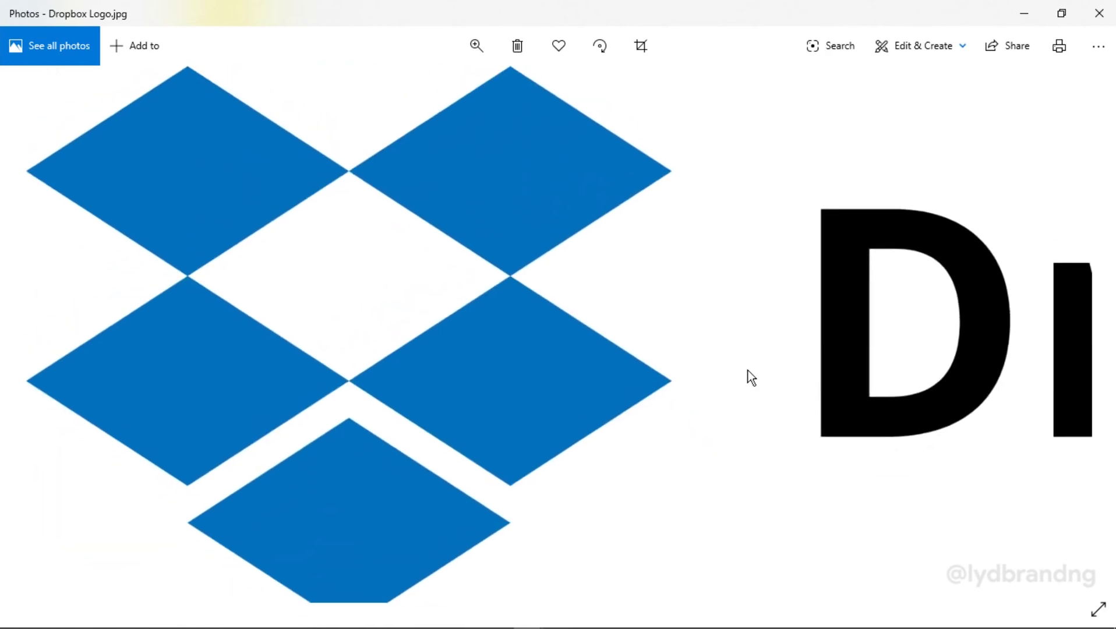
{"action": "scroll", "coordinate": [748, 373], "scroll_direction": "down", "scroll_amount": 2}
Advance to the Dropbox Logo PNG and zoom in and out to inspect it
{"action": "left_click", "coordinate": [1085, 344]}
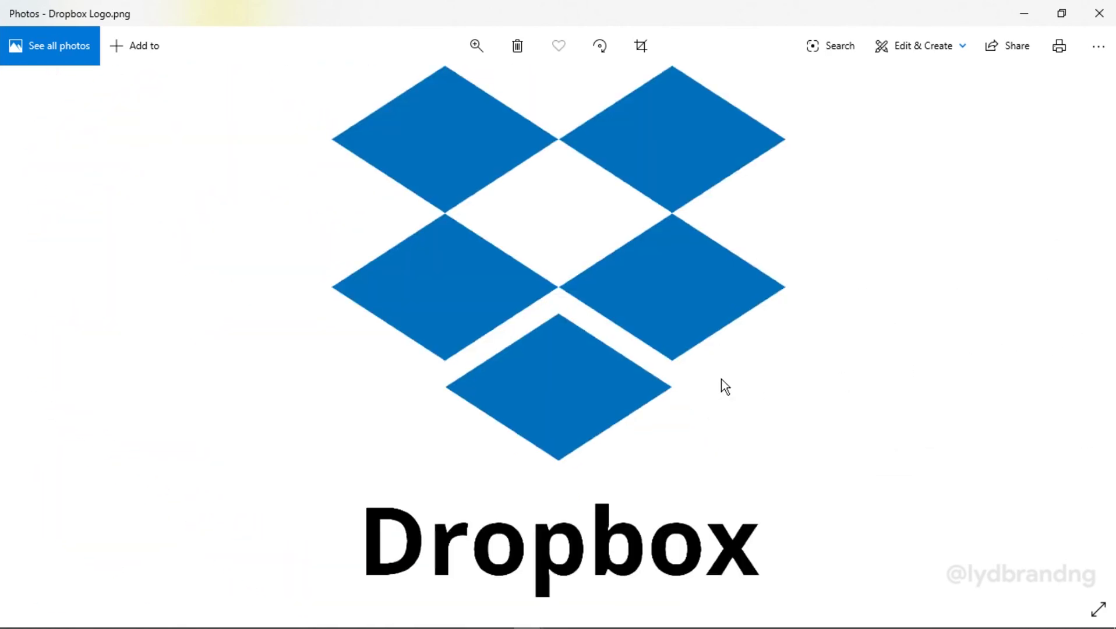
{"action": "scroll", "coordinate": [699, 407], "scroll_direction": "up", "scroll_amount": 3}
{"action": "scroll", "coordinate": [658, 466], "scroll_direction": "up", "scroll_amount": 3}
{"action": "scroll", "coordinate": [658, 495], "scroll_direction": "down", "scroll_amount": 3}
{"action": "scroll", "coordinate": [670, 431], "scroll_direction": "down", "scroll_amount": 5}
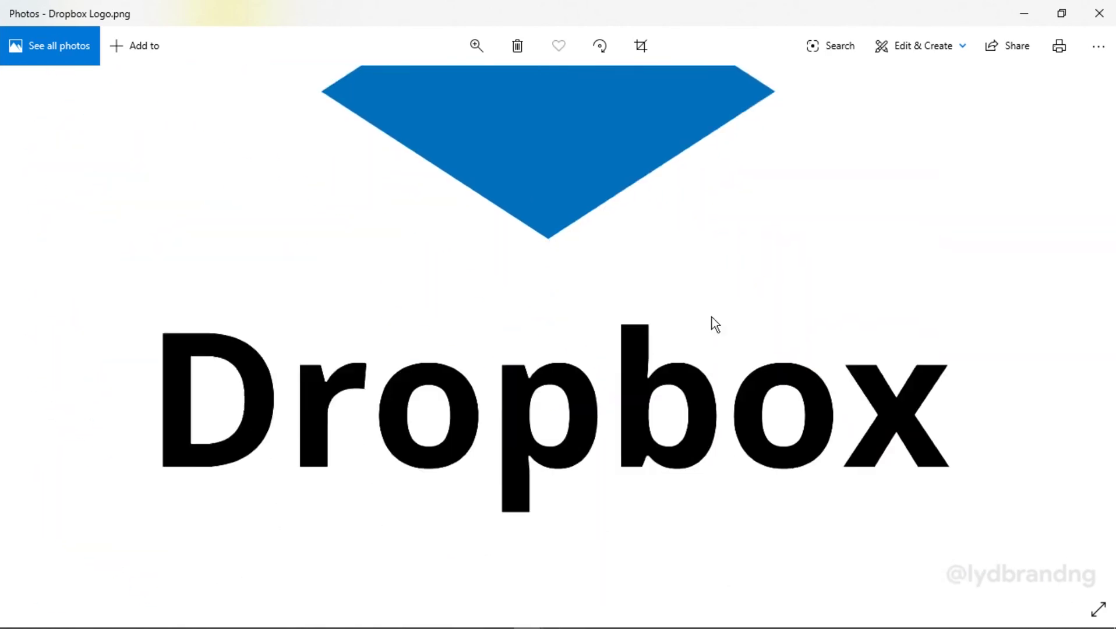
{"action": "scroll", "coordinate": [730, 347], "scroll_direction": "down", "scroll_amount": 3}
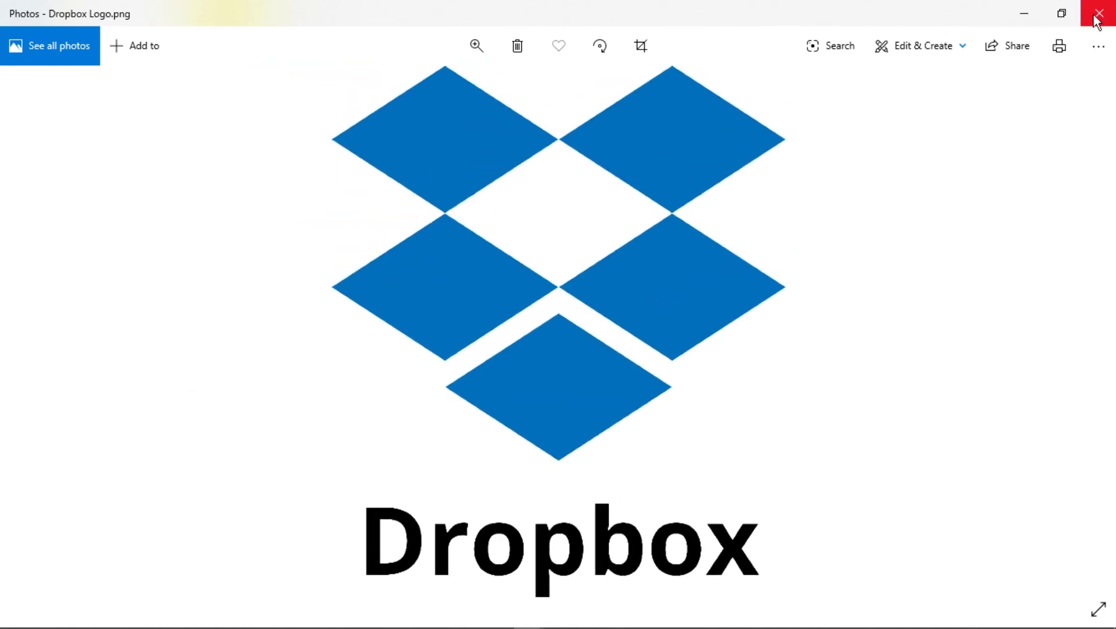